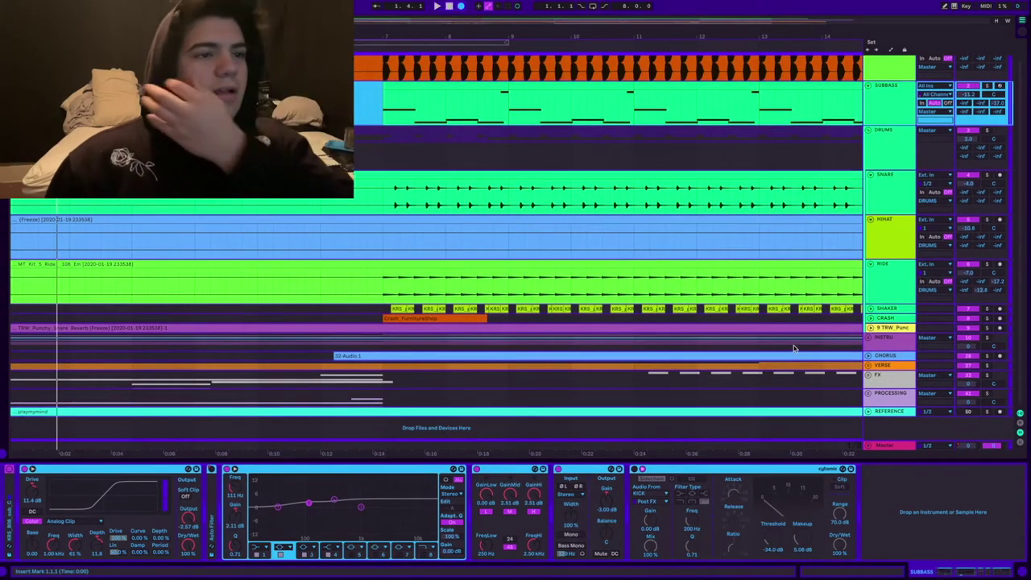
# - Expand the INSTRU group and its PIANO subgroup, and show the effects of the first PIANO audio track
pyautogui.click(870, 341)
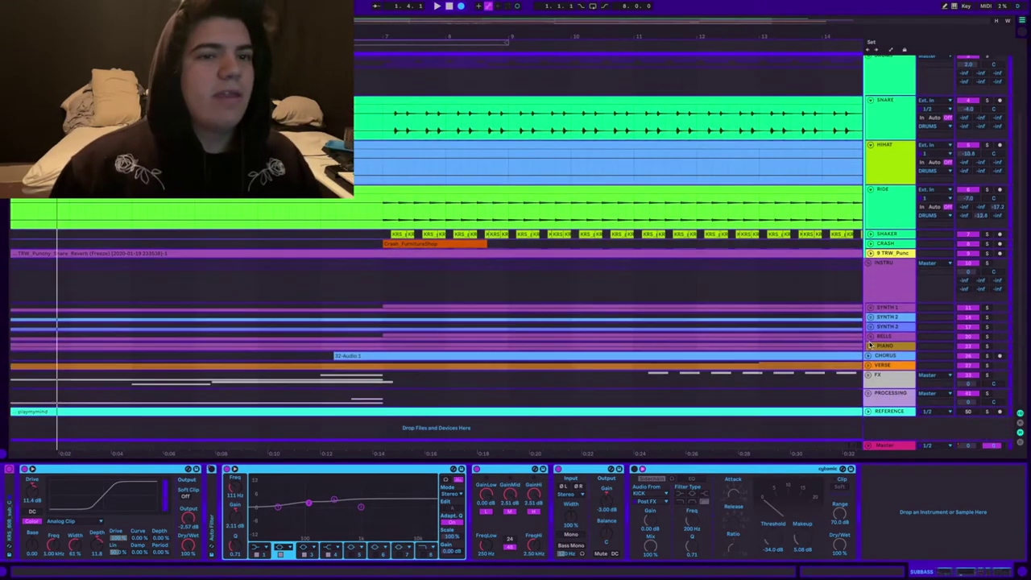
pyautogui.click(871, 346)
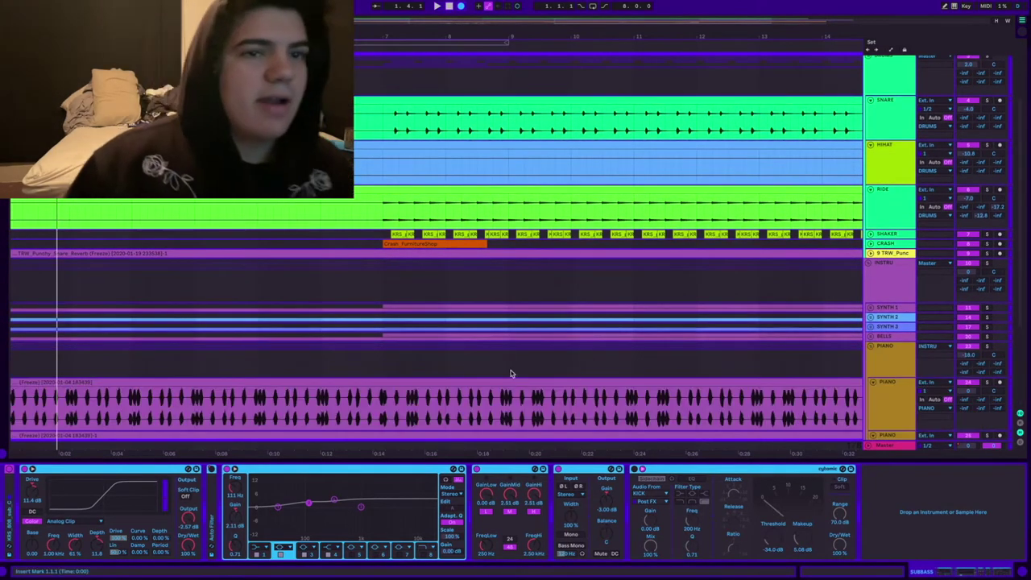
pyautogui.scroll(-3, 512, 372)
pyautogui.click(900, 224)
pyautogui.click(900, 256)
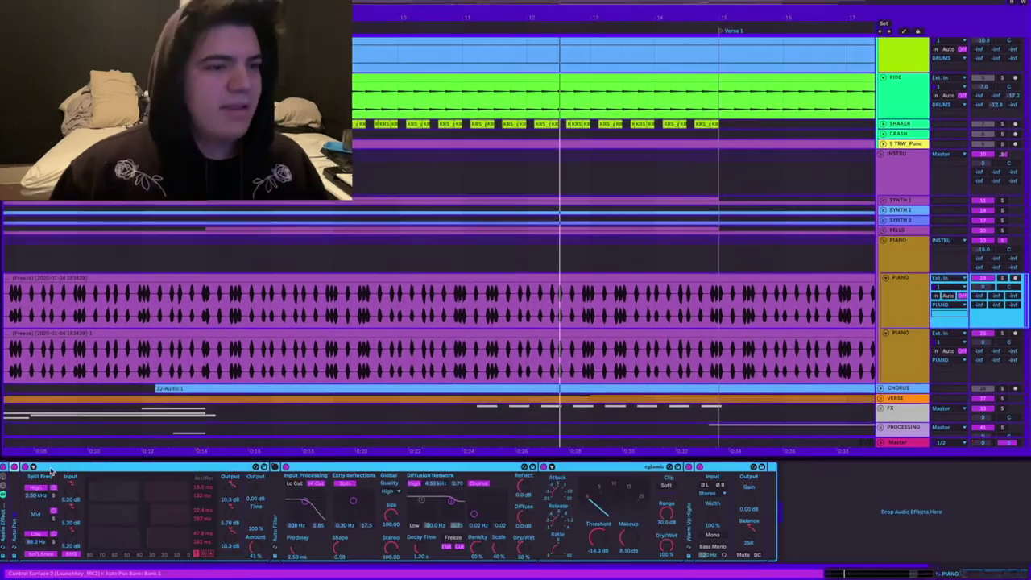
# - Collapse devices in the PIANO track's effect chain, including the Glue Compressor, and fold the PIANO subgroup
pyautogui.doubleClick(51, 468)
pyautogui.doubleClick(67, 473)
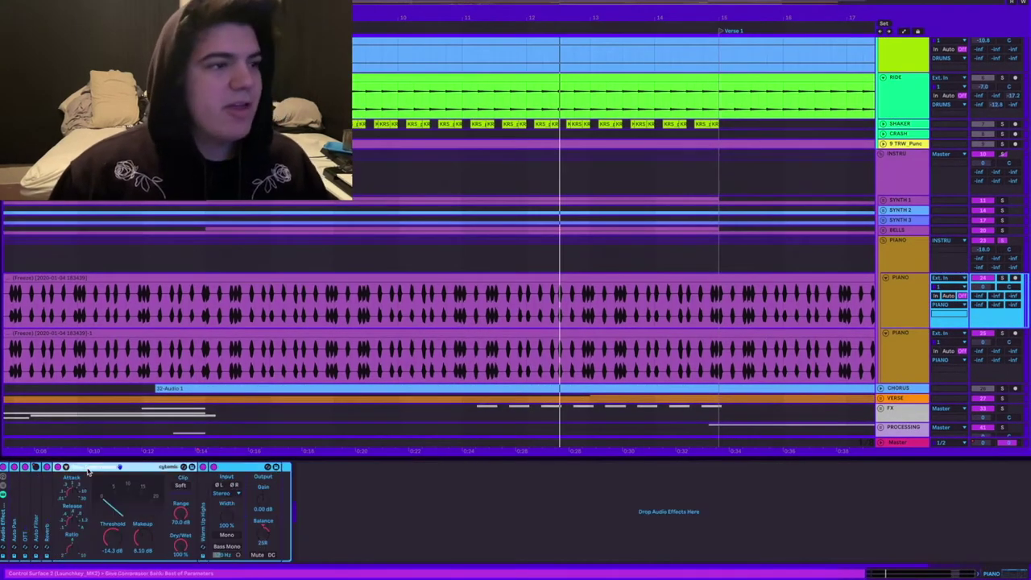
pyautogui.doubleClick(92, 472)
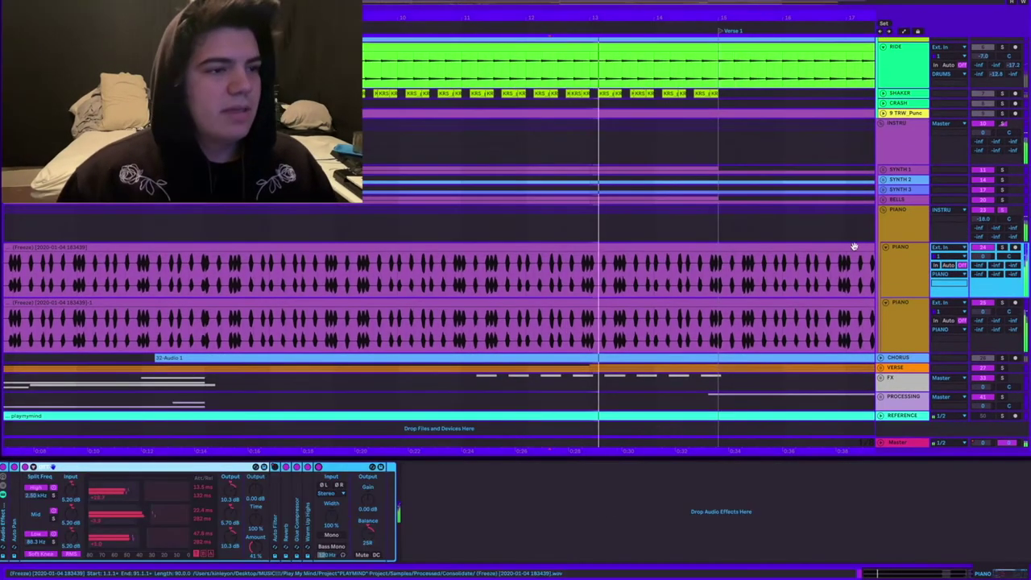
pyautogui.click(884, 210)
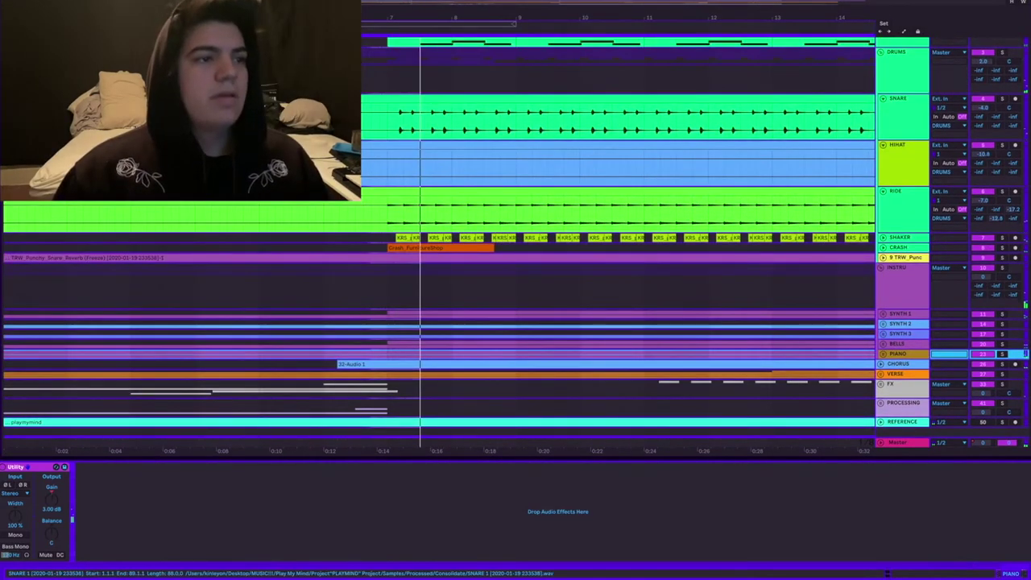
# - Fold the KICK and SUBBASS tracks and collapse the DRUMS group
pyautogui.scroll(-1, 363, 147)
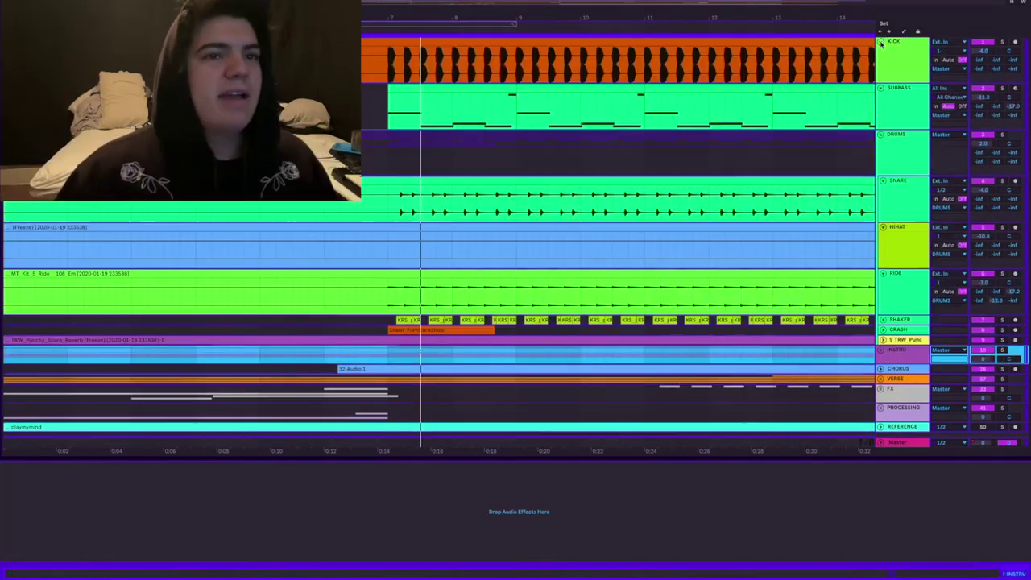
pyautogui.click(883, 42)
pyautogui.click(882, 52)
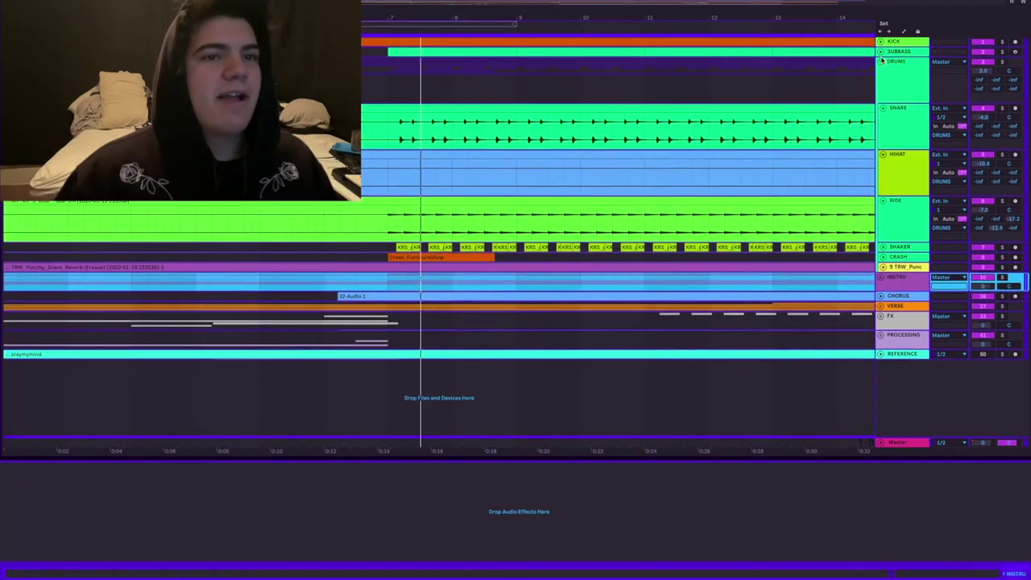
pyautogui.click(882, 62)
pyautogui.click(881, 63)
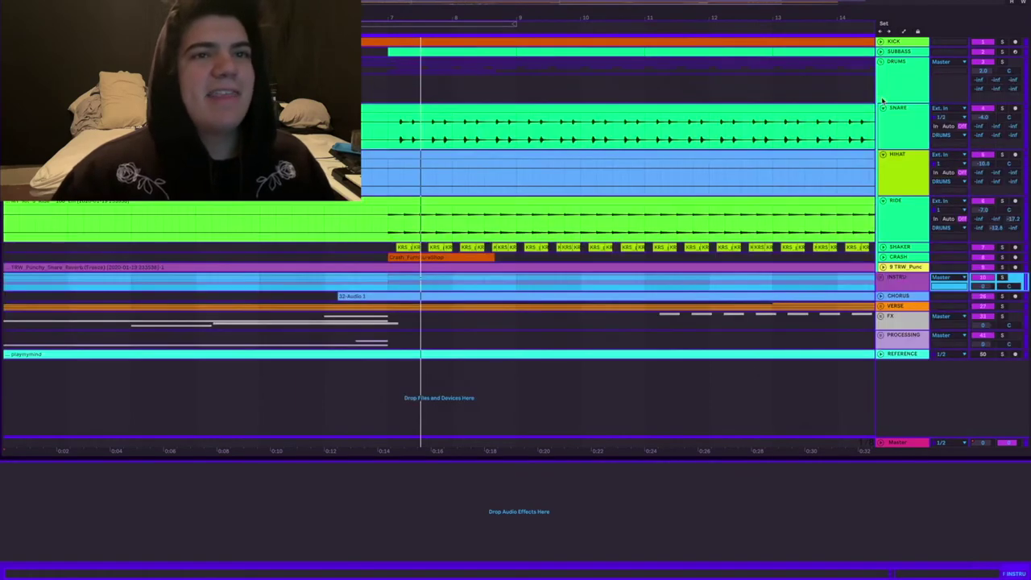
pyautogui.click(882, 63)
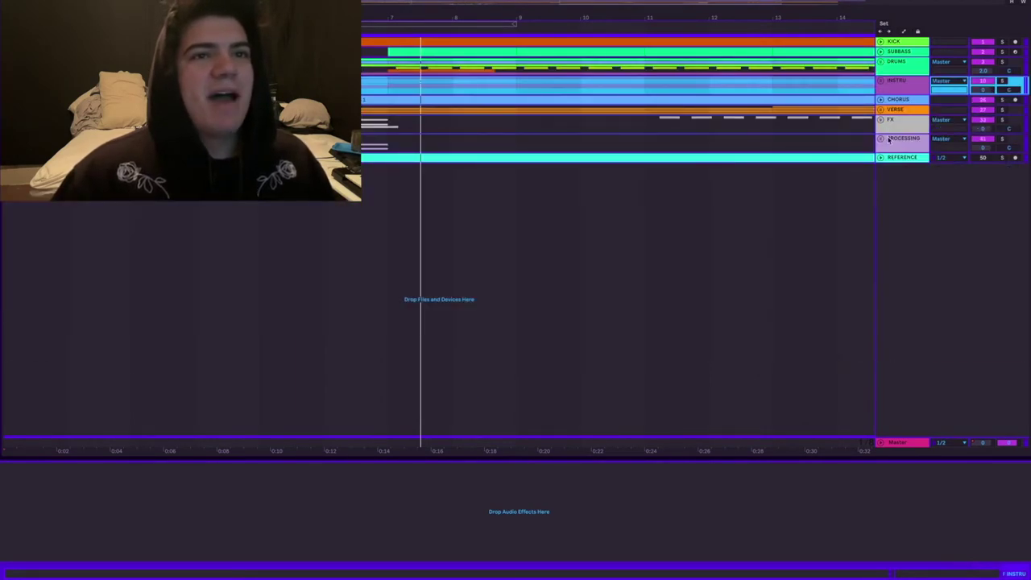
# - Expand the FX group, select its SUBDROP track and stop playback
pyautogui.click(881, 120)
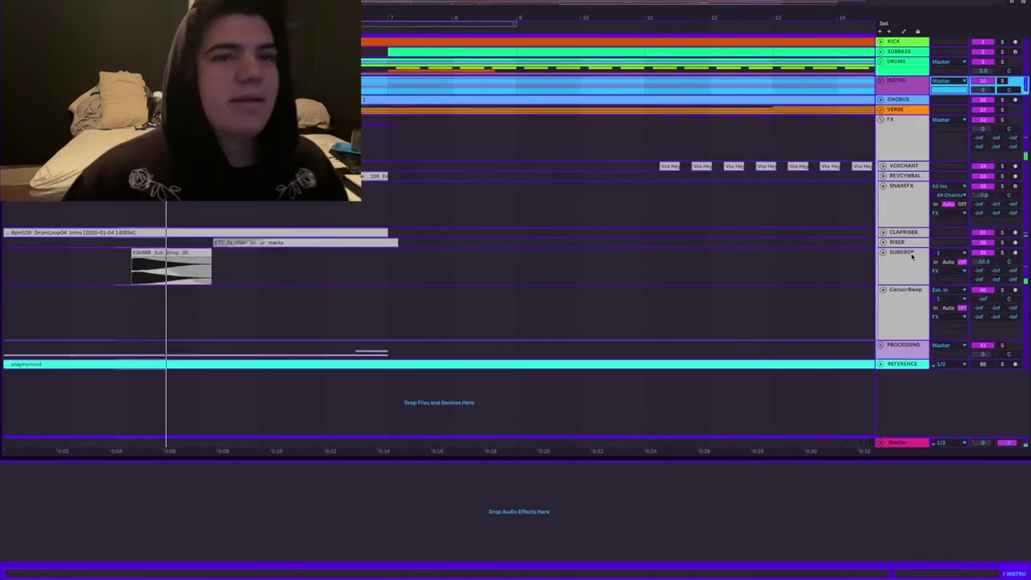
pyautogui.click(895, 261)
pyautogui.press('space')
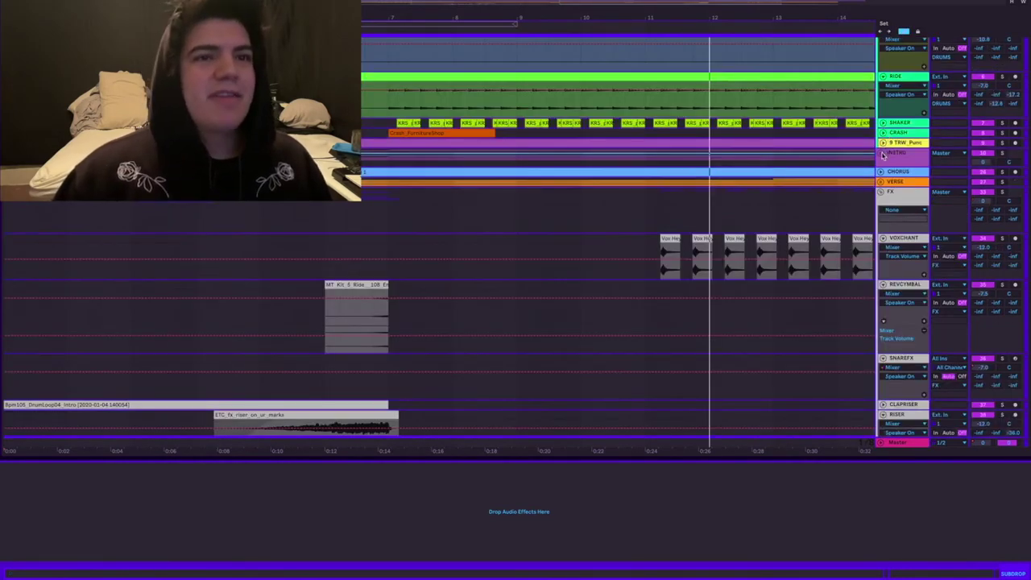
# - Expand the INSTRU group and unfold the SHAKER and CRASH tracks
pyautogui.click(882, 153)
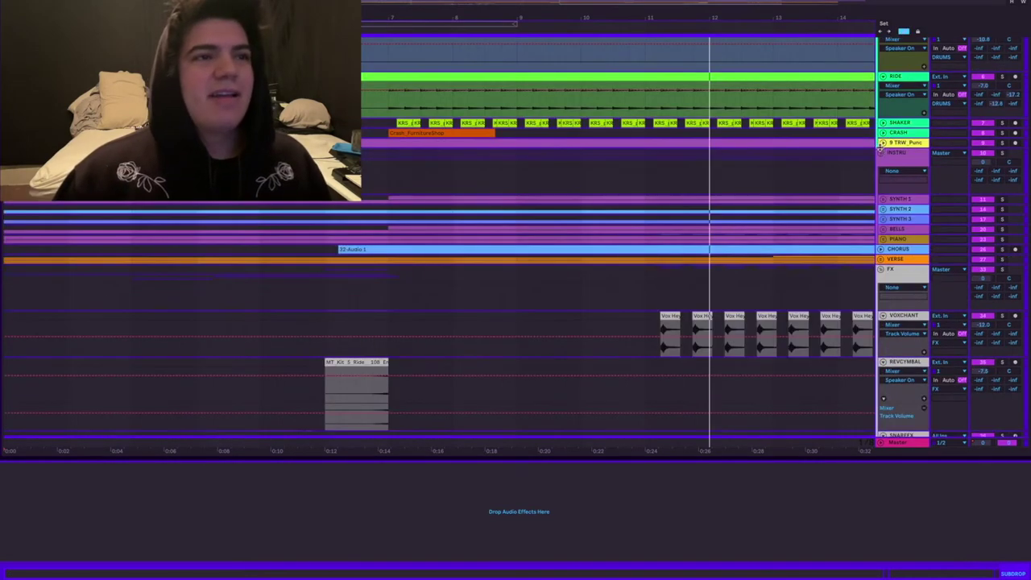
pyautogui.click(884, 123)
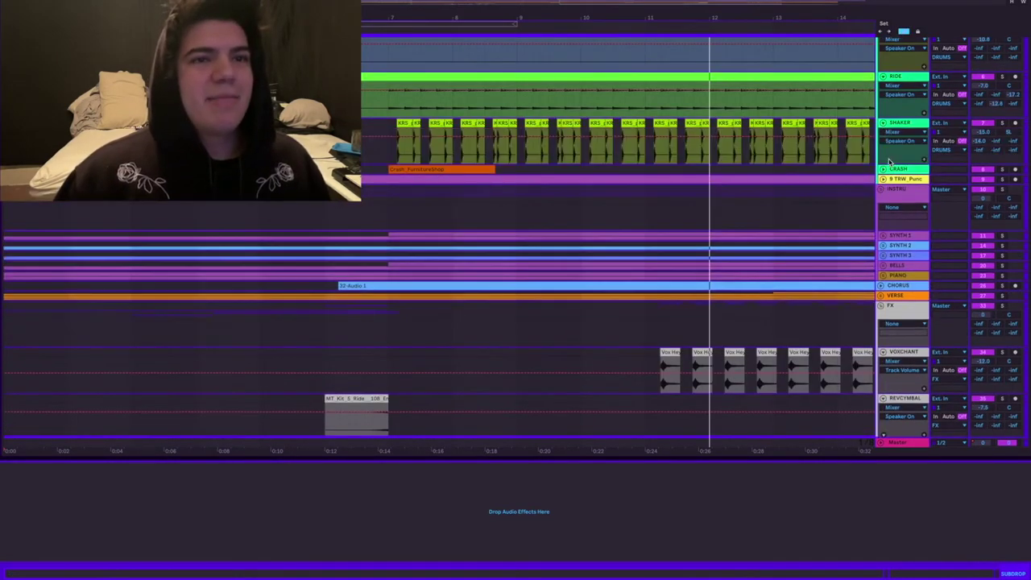
pyautogui.click(883, 170)
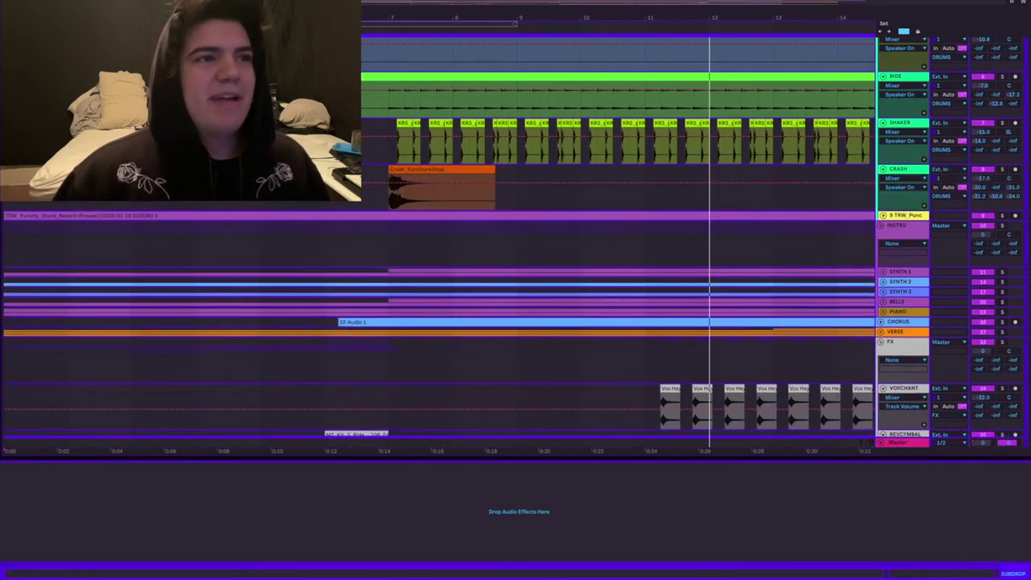
# - Examine the arrangement of the drum tracks across the section before Verse 1 and into the verse
pyautogui.press('-')
pyautogui.press('-')
pyautogui.scroll(3, 613, 258)
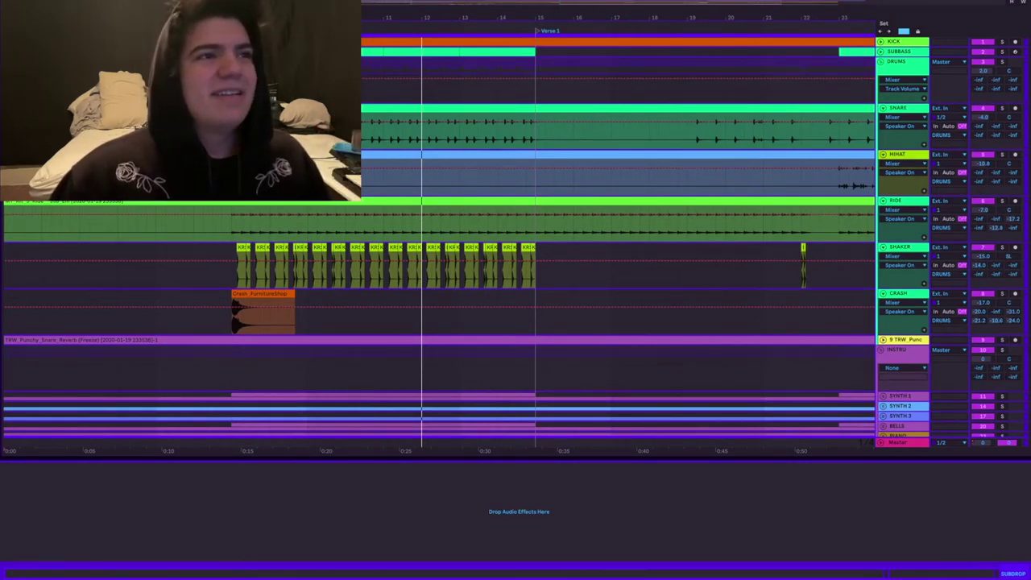
pyautogui.scroll(-2, 516, 242)
pyautogui.scroll(-3, 516, 242)
pyautogui.scroll(3, 516, 241)
pyautogui.hscroll(2, 515, 242)
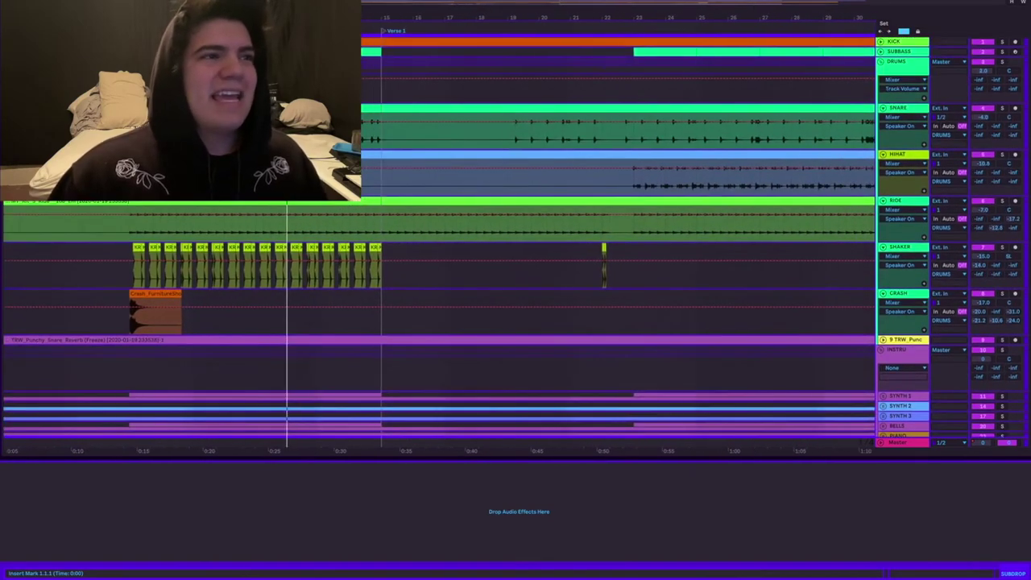
pyautogui.hscroll(-2, 516, 242)
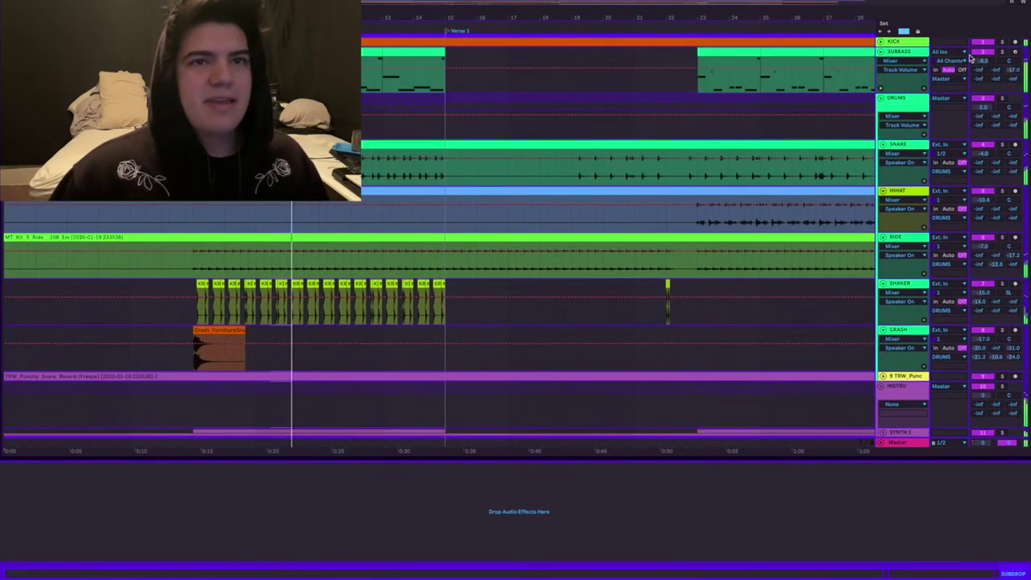
# - Solo the KICK track, review the layers from the drums down to VOXCHANT, and expand the SYNTH 1 group
pyautogui.click(1001, 42)
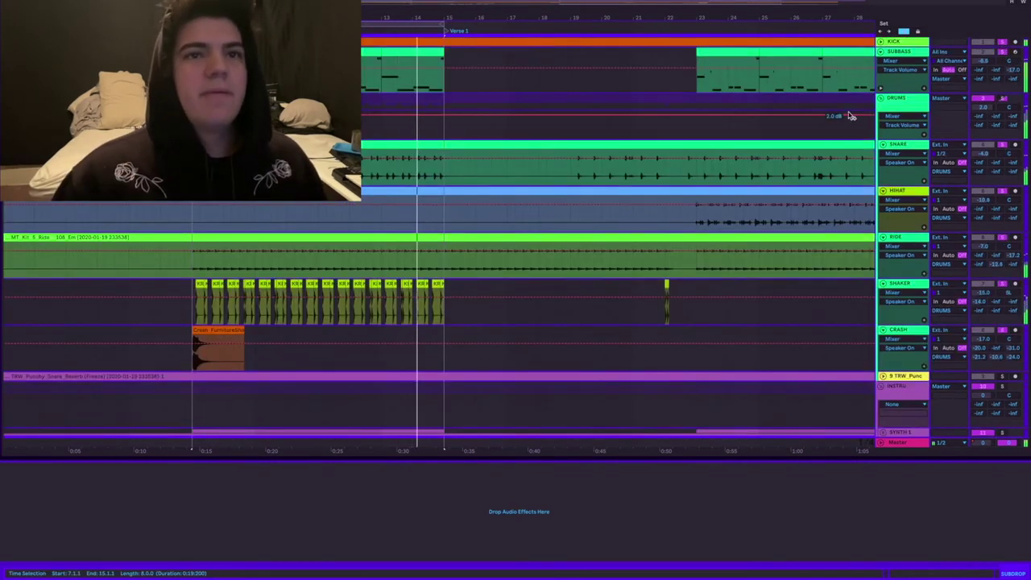
pyautogui.scroll(-8, 976, 141)
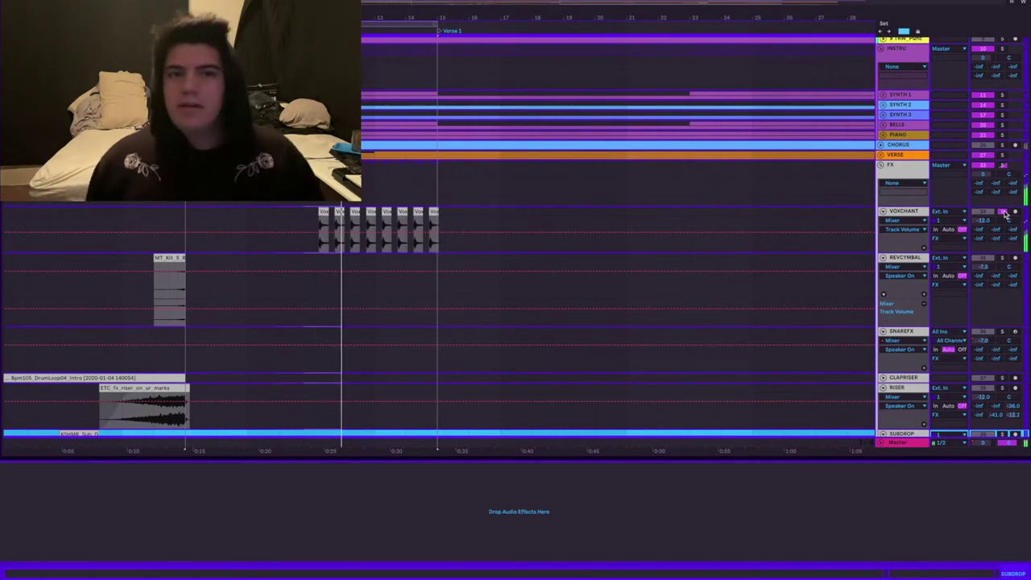
pyautogui.scroll(3, 766, 211)
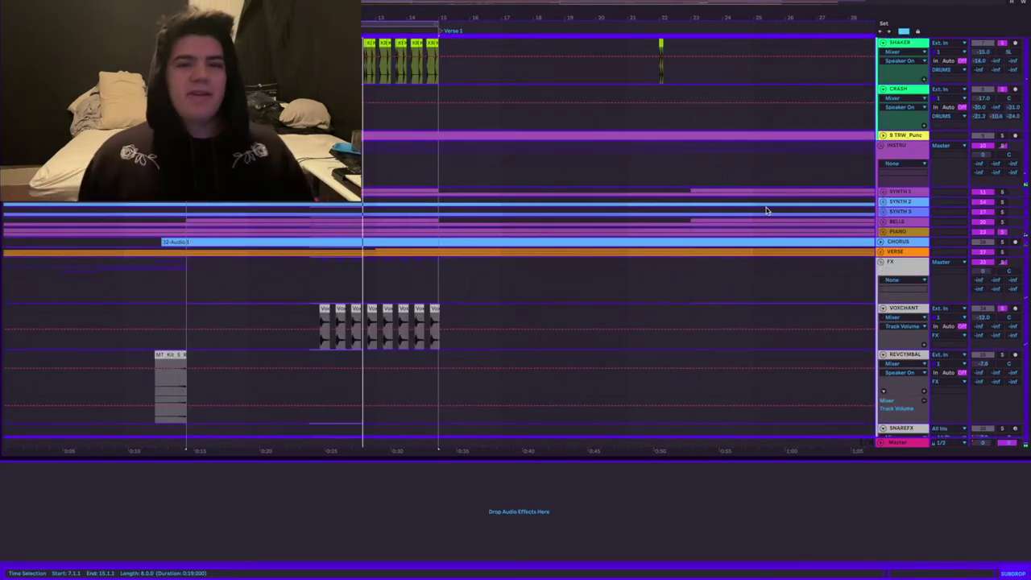
pyautogui.scroll(-2, 767, 211)
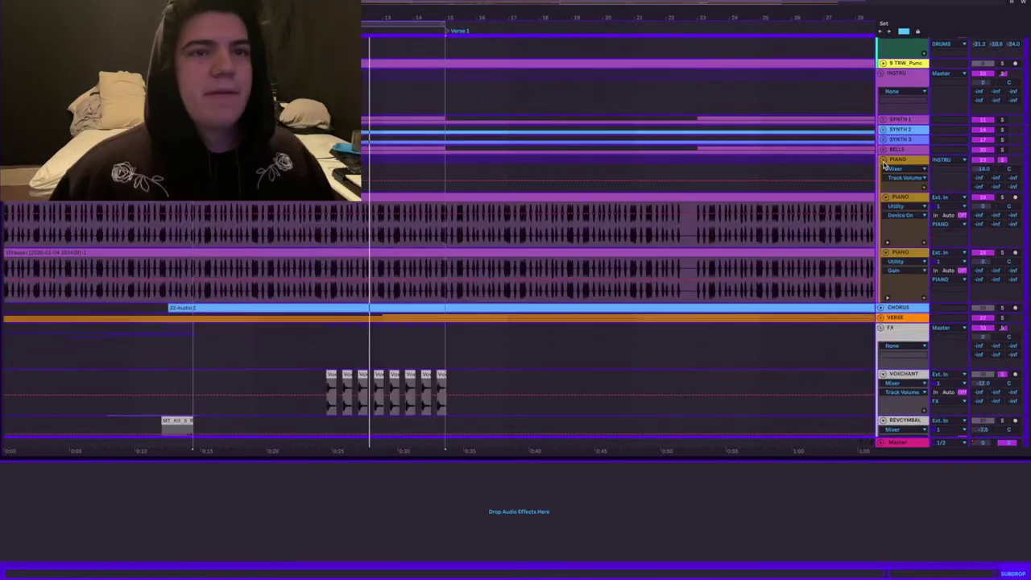
pyautogui.click(883, 120)
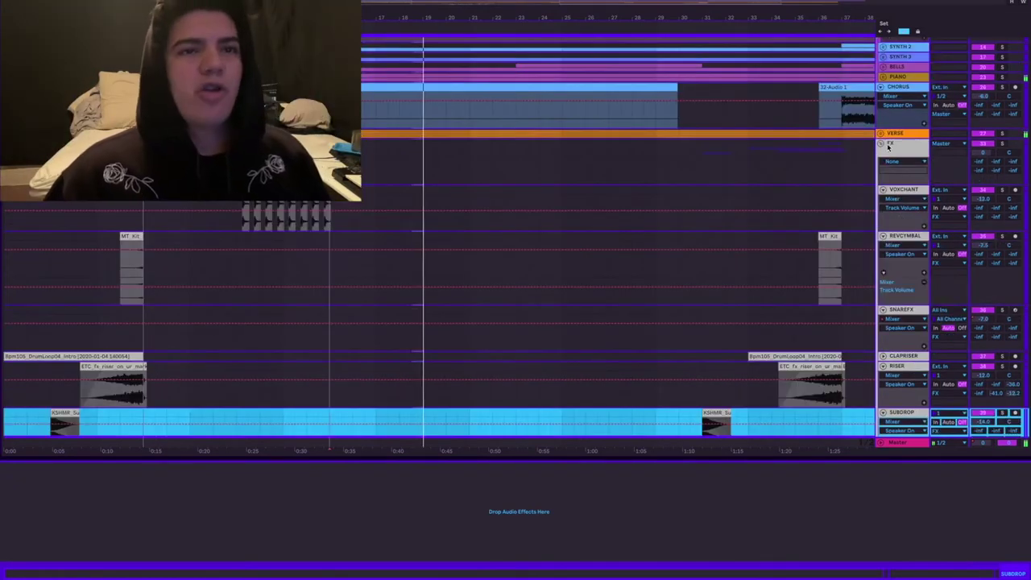
# - Fold the FX group and expand the PROCESSING group to show its tracks
pyautogui.click(882, 144)
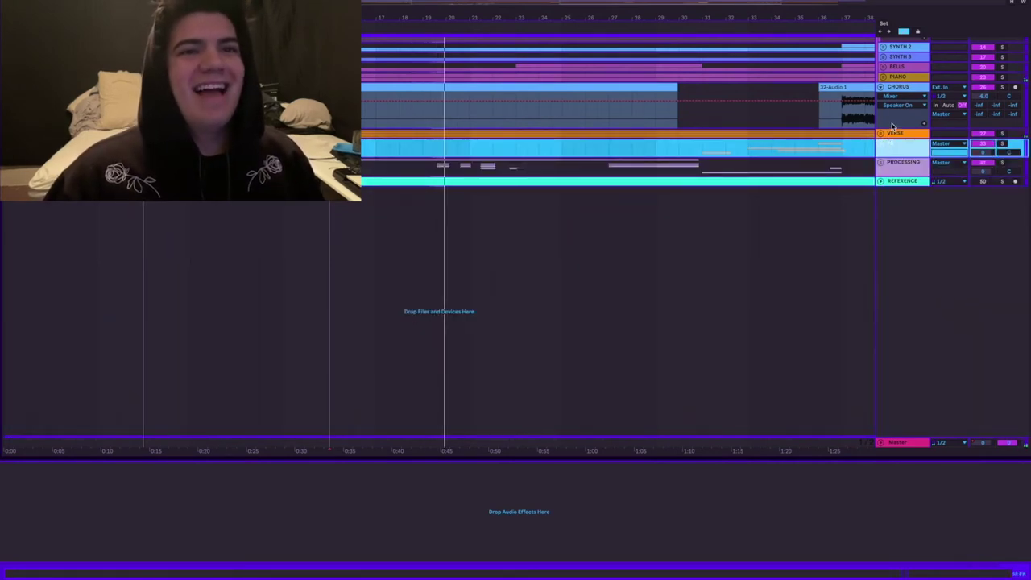
pyautogui.click(883, 163)
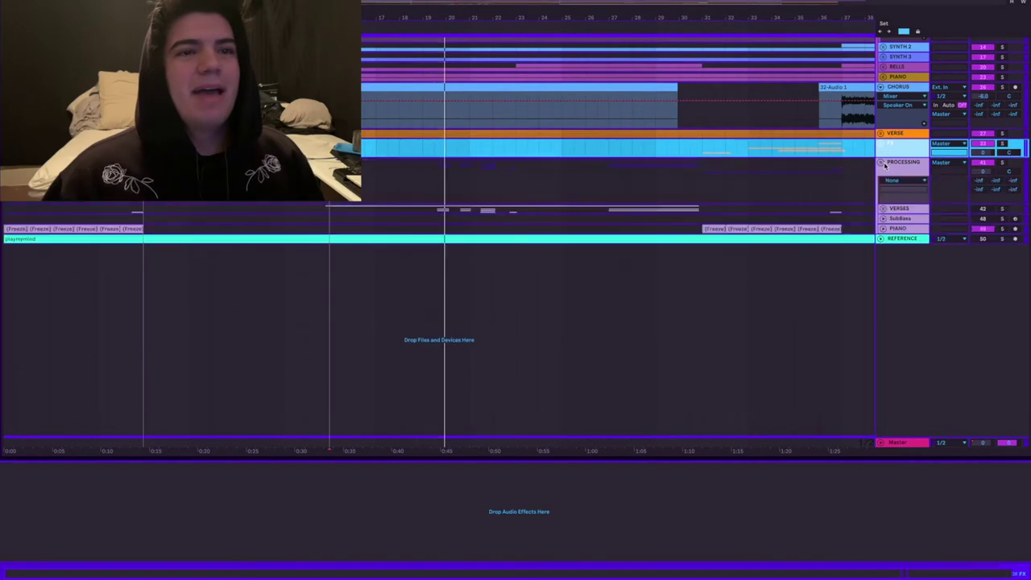
# - Collapse the INSTRU group, the SUBBASS track and the DRUMS group
pyautogui.scroll(1, 886, 168)
pyautogui.click(883, 181)
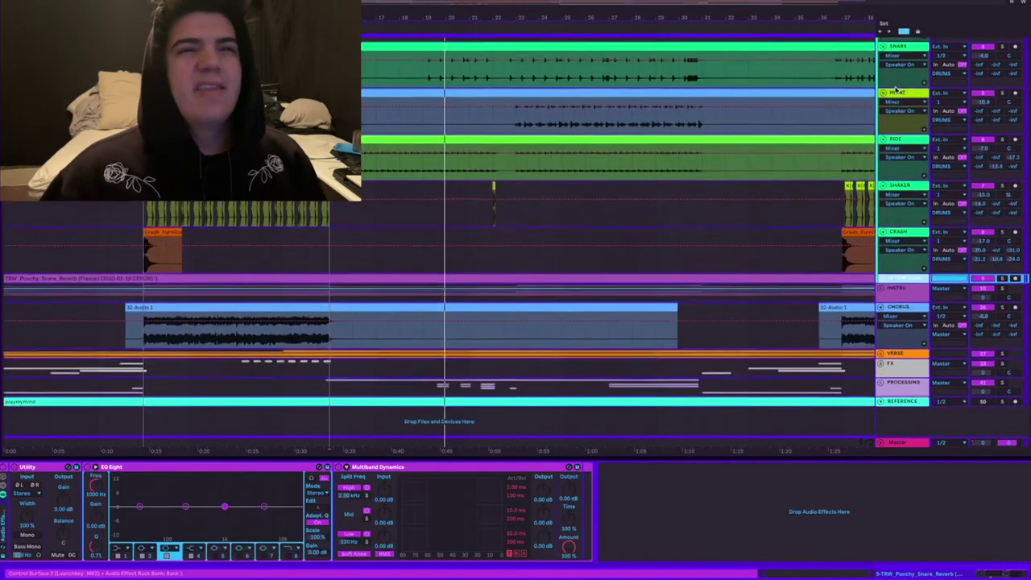
pyautogui.scroll(2, 897, 89)
pyautogui.click(882, 51)
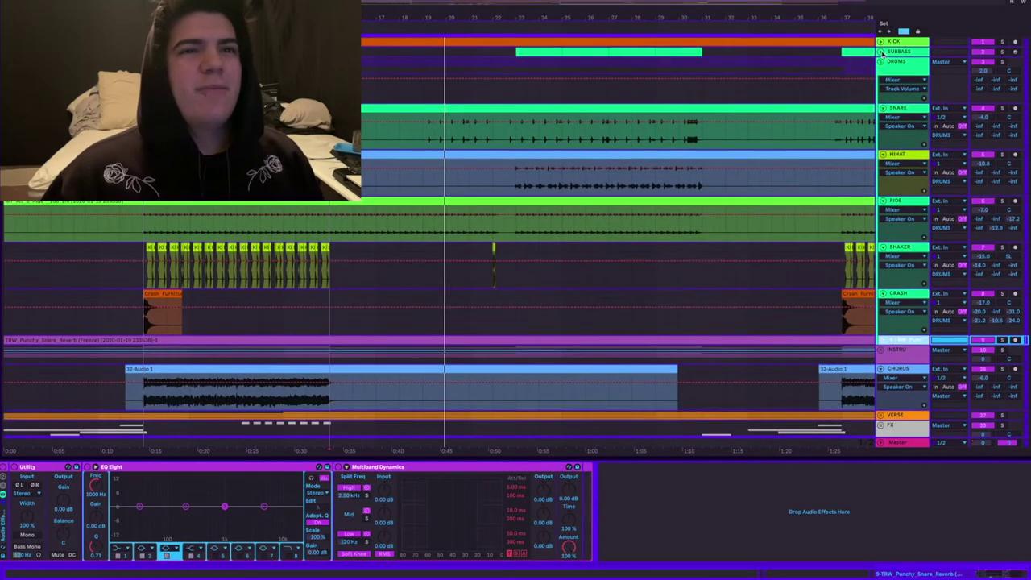
pyautogui.click(882, 62)
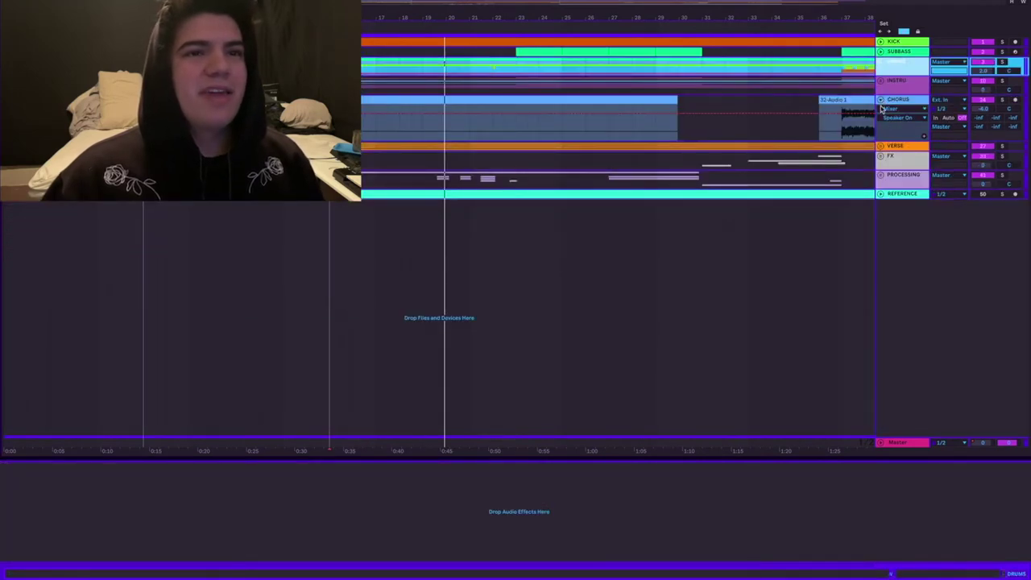
# - Expand the VERSE group and unfold its MAINVOX, VOX3 and VOX4 vocal tracks
pyautogui.click(881, 147)
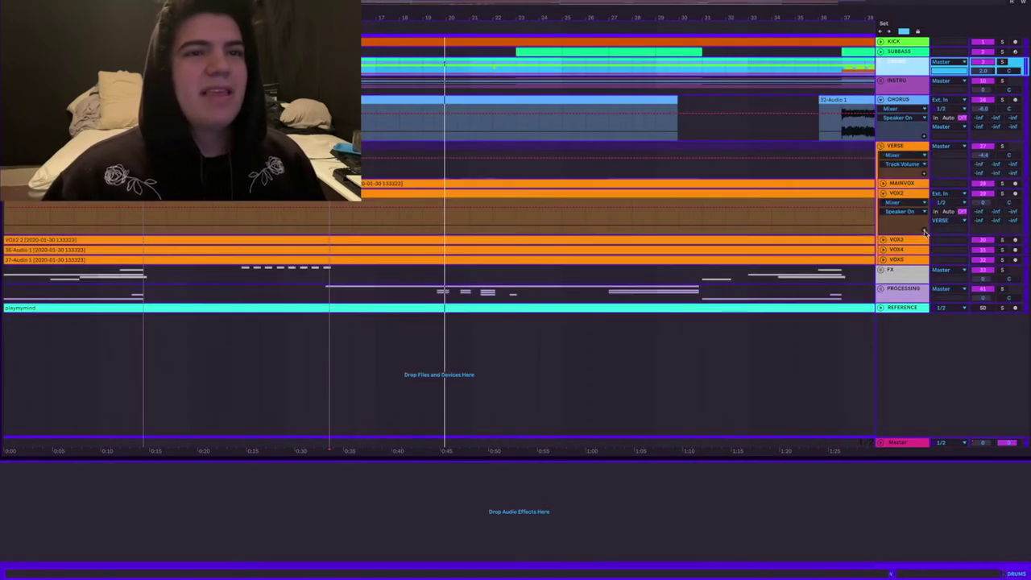
pyautogui.click(884, 185)
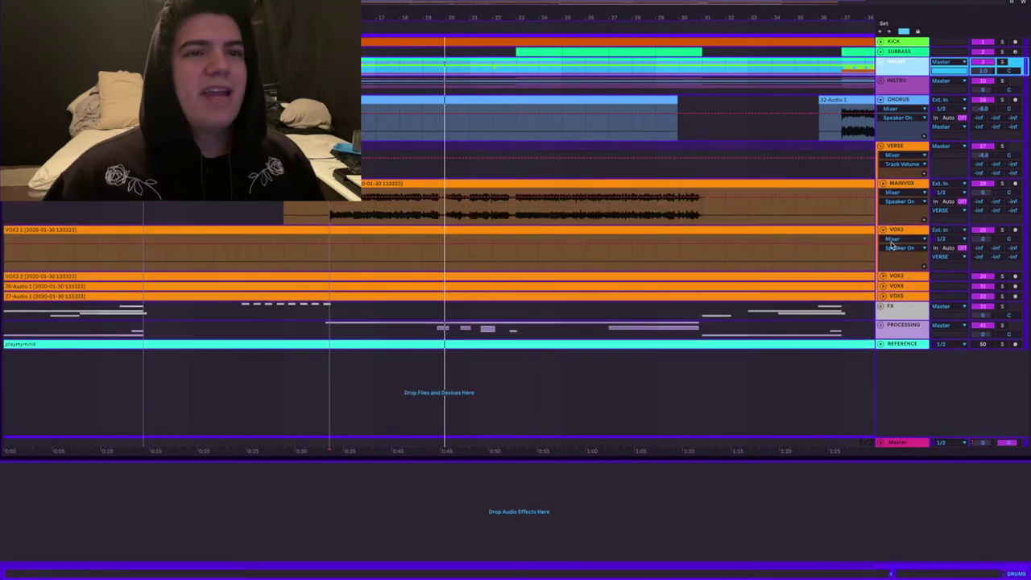
pyautogui.click(883, 276)
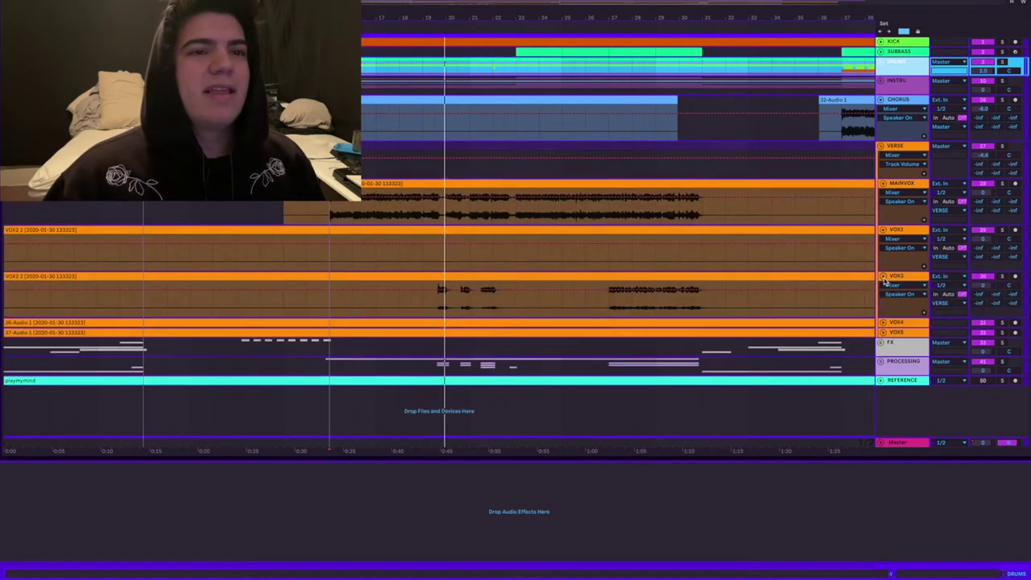
pyautogui.click(885, 323)
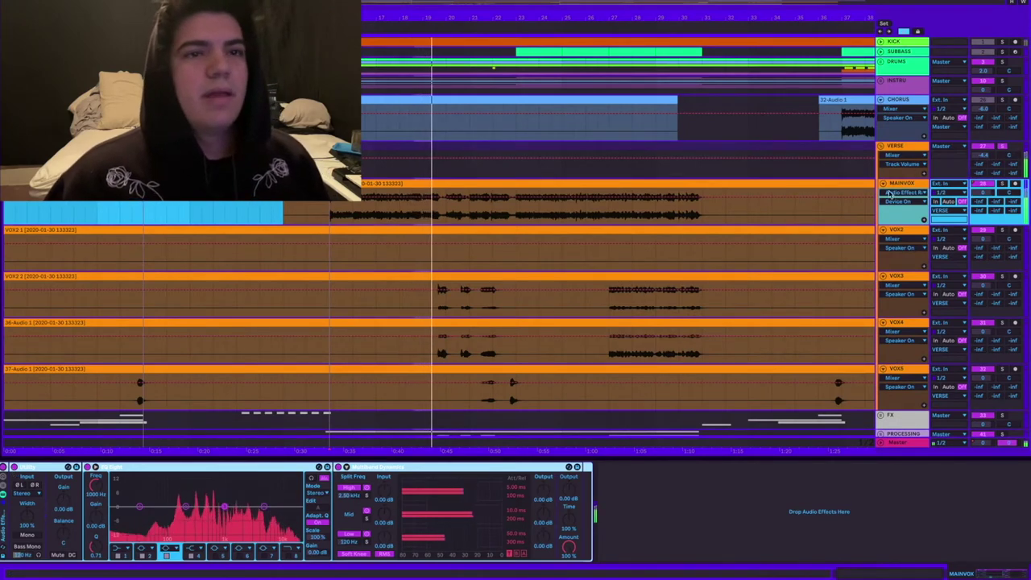
# - Zoom in on the verse in the timeline and examine the effect chain of the VERSES track in the PROCESSING group
pyautogui.scroll(-2, 868, 220)
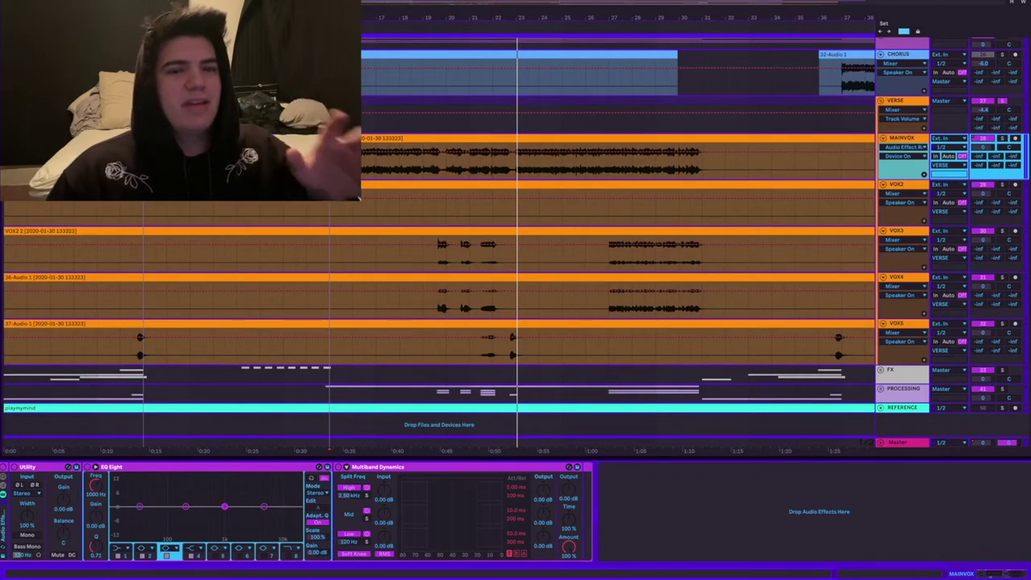
pyautogui.moveTo(603, 18); pyautogui.dragTo(608, 18)
pyautogui.click(590, 25)
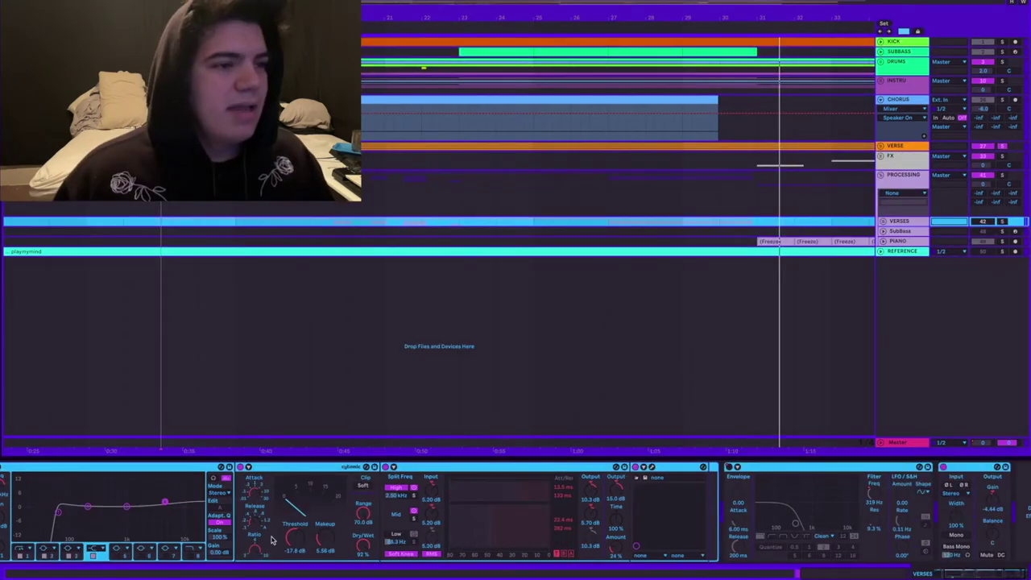
pyautogui.hscroll(2, 271, 540)
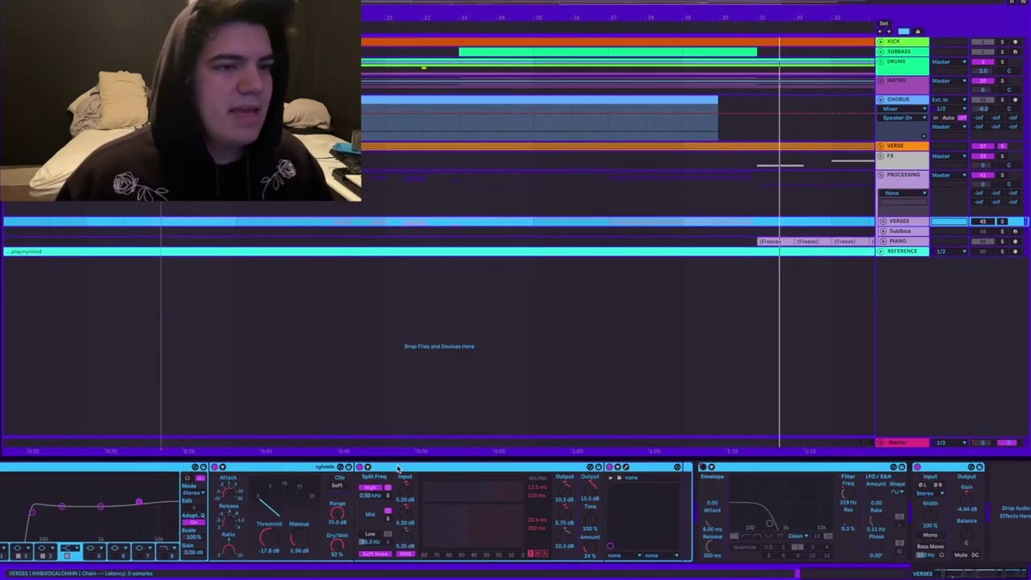
# - Expand the DRUMS group, audition the SHAKER track in solo and look over the other drum tracks
pyautogui.hscroll(-5, 420, 476)
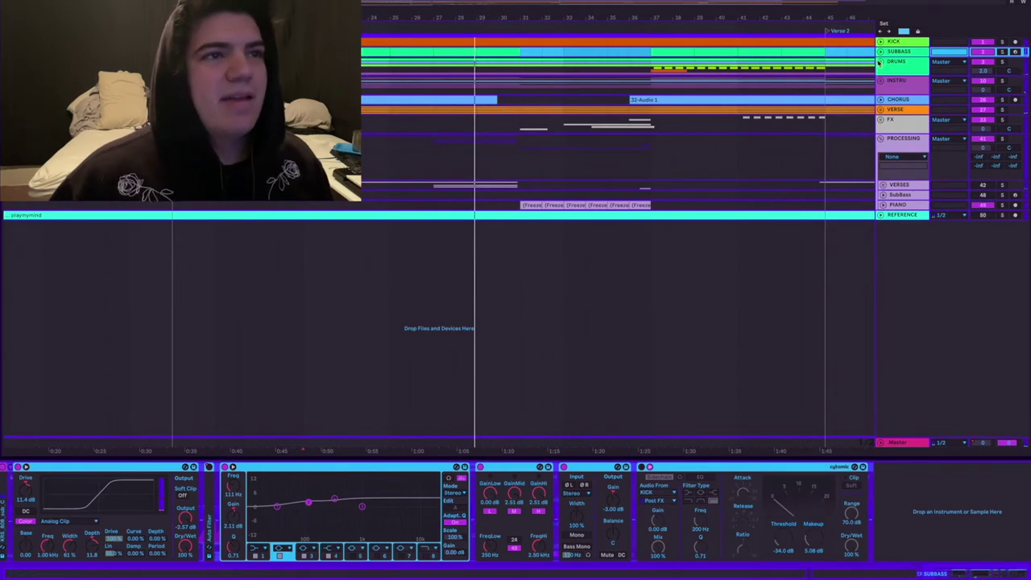
pyautogui.click(881, 61)
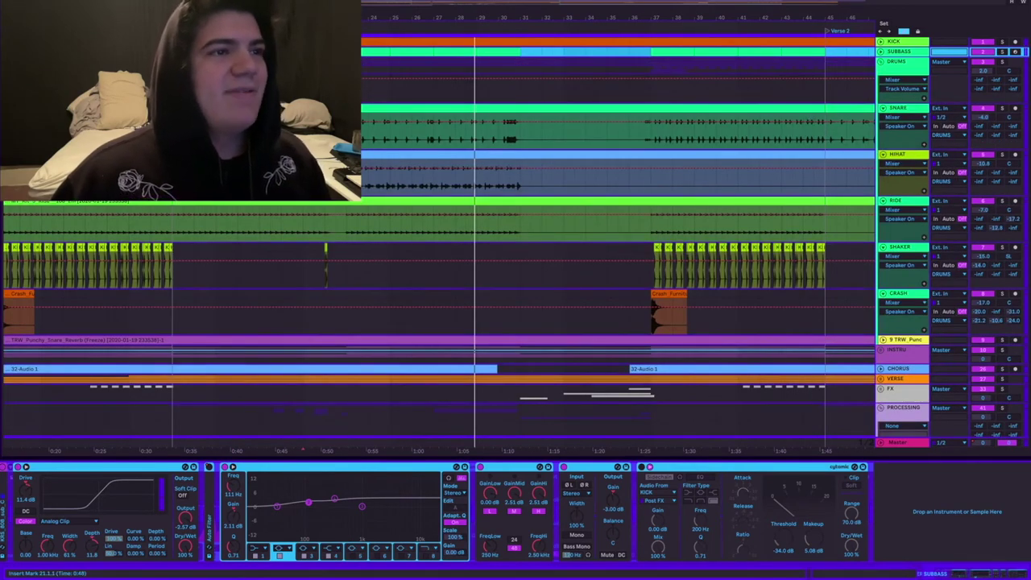
pyautogui.click(1004, 251)
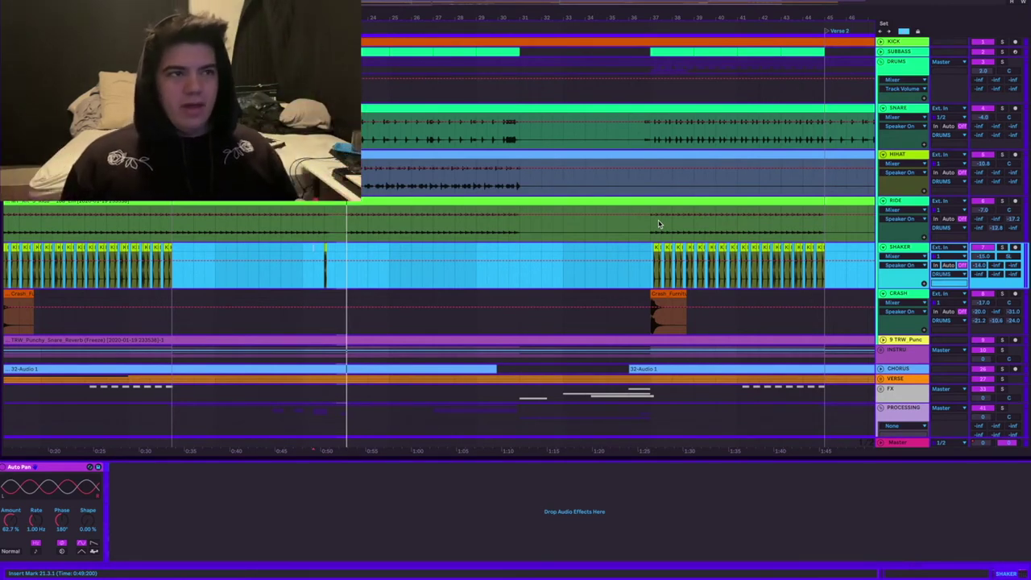
pyautogui.scroll(-3, 890, 176)
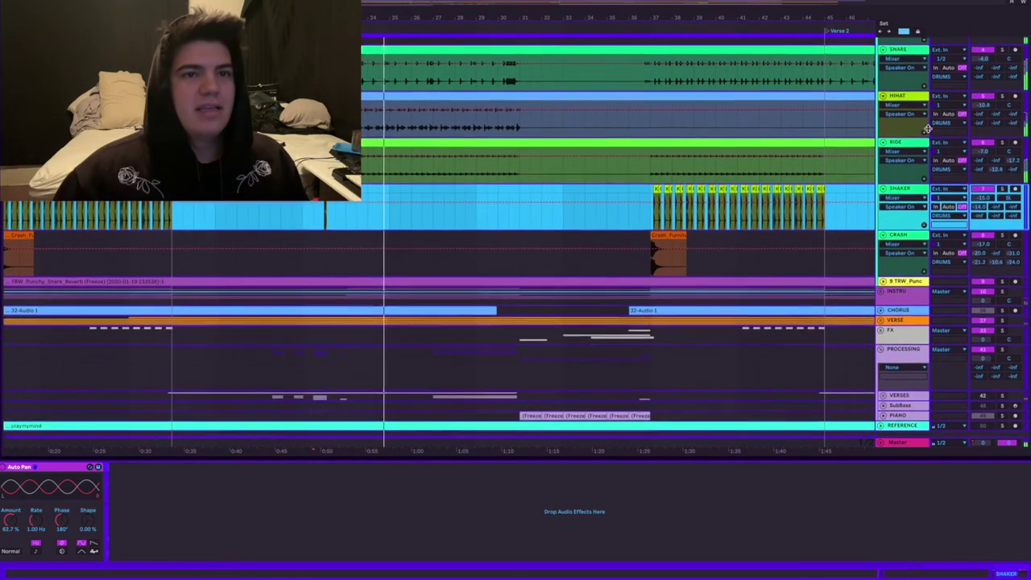
pyautogui.scroll(-1, 889, 176)
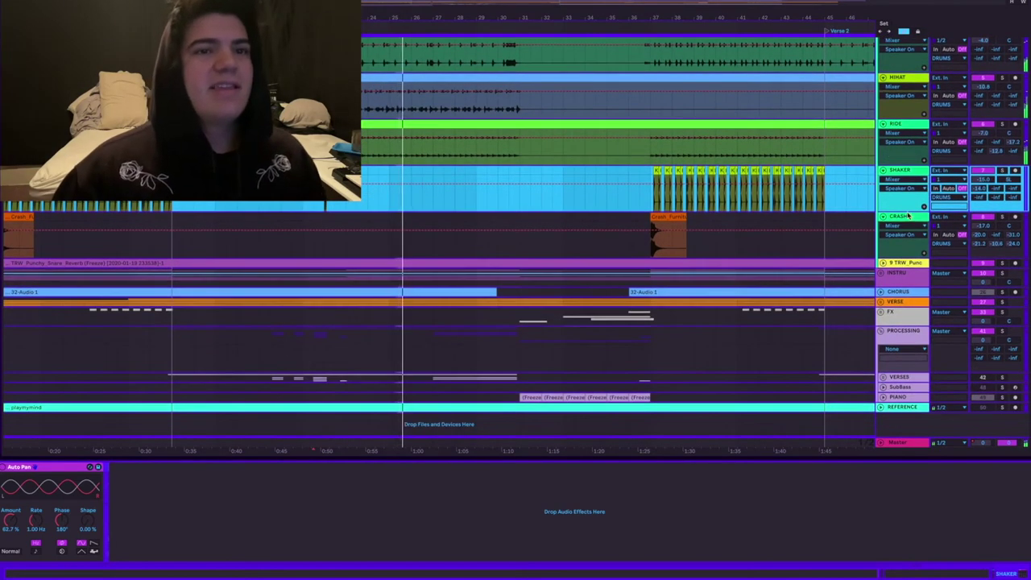
pyautogui.scroll(4, 909, 214)
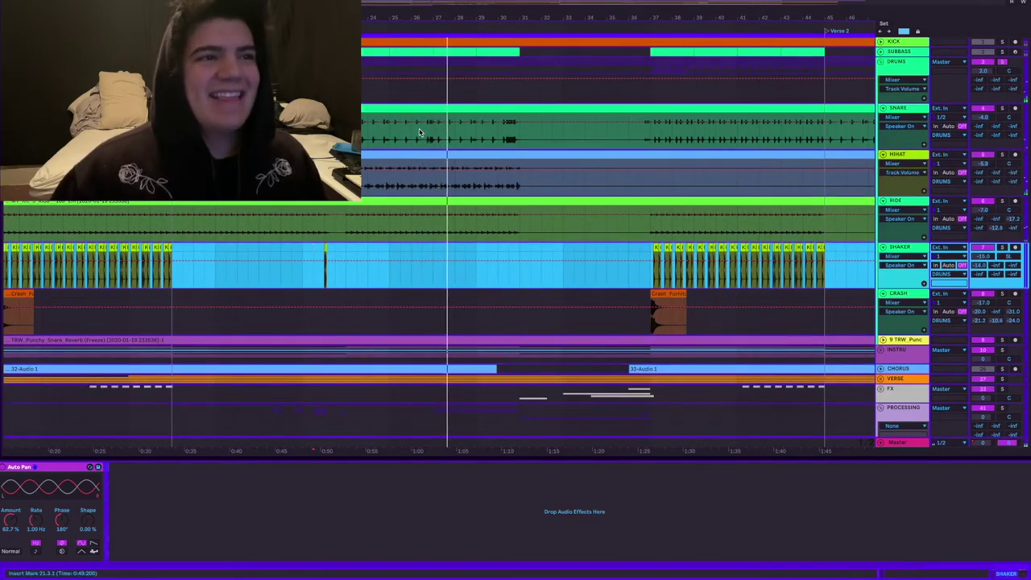
# - Set the insert mark at bar 30 in the SNARE track and play the drums while reviewing the drum tracks
pyautogui.click(499, 136)
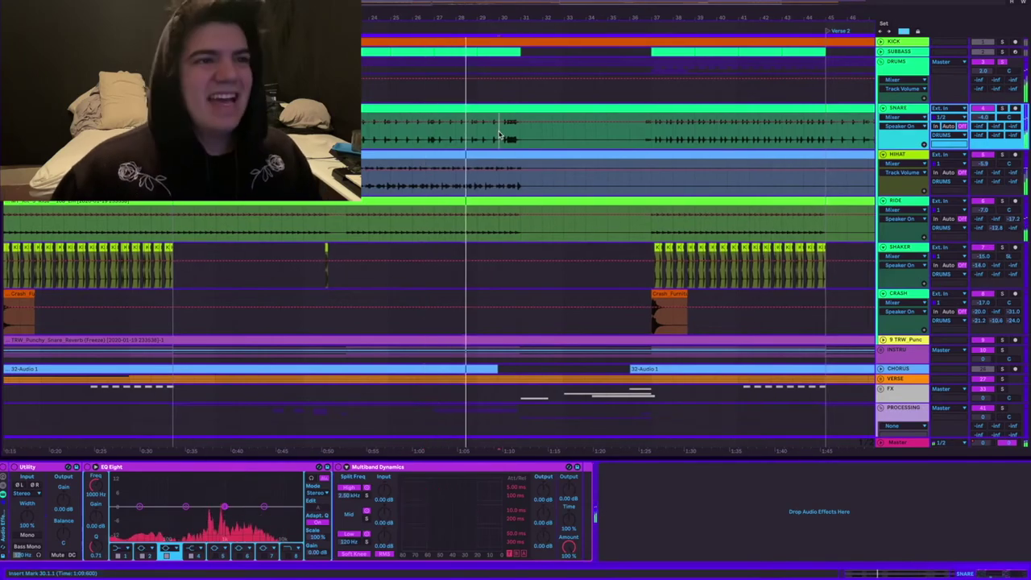
pyautogui.press('space')
pyautogui.press('space')
pyautogui.hscroll(-1, 499, 137)
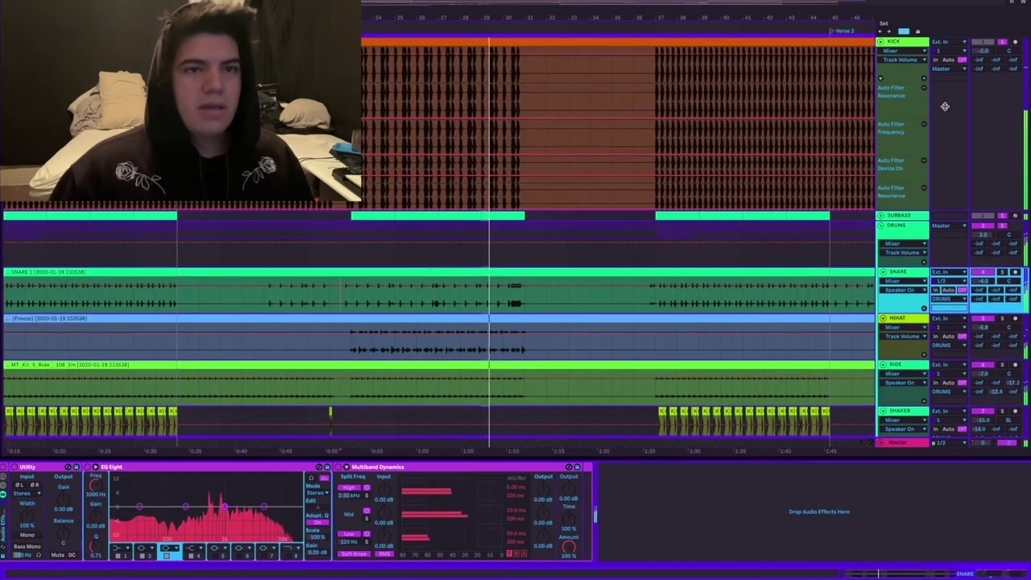
pyautogui.scroll(-5, 945, 108)
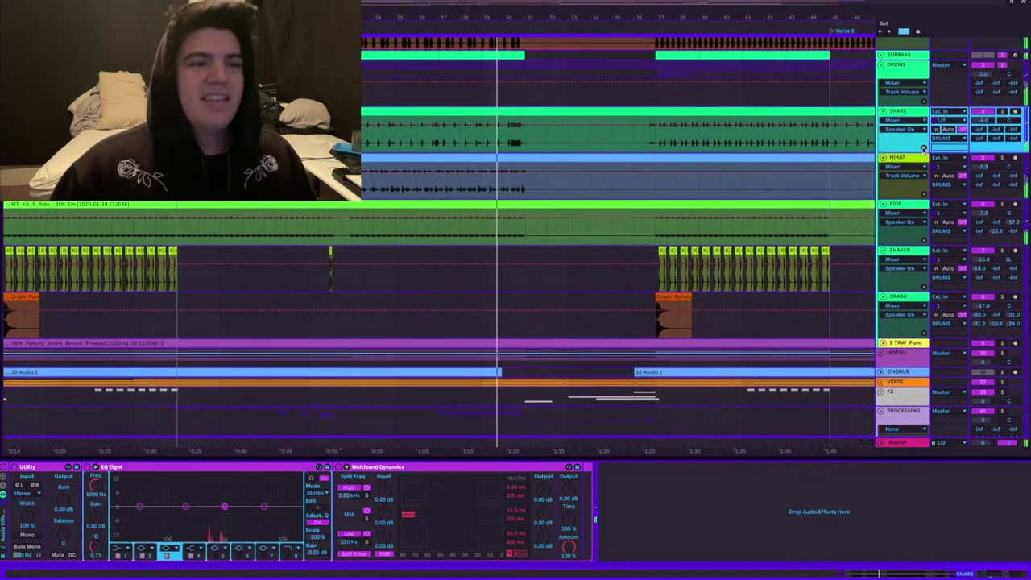
pyautogui.scroll(-3, 925, 148)
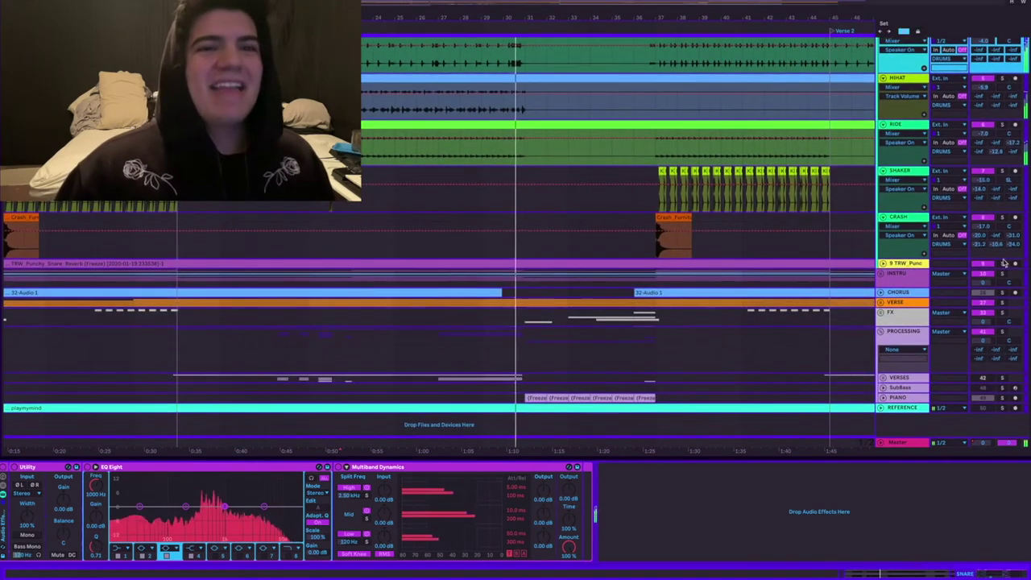
# - Audition the INSTRU group in solo, and play the full mix through the break into the crash at bar 37
pyautogui.click(1003, 274)
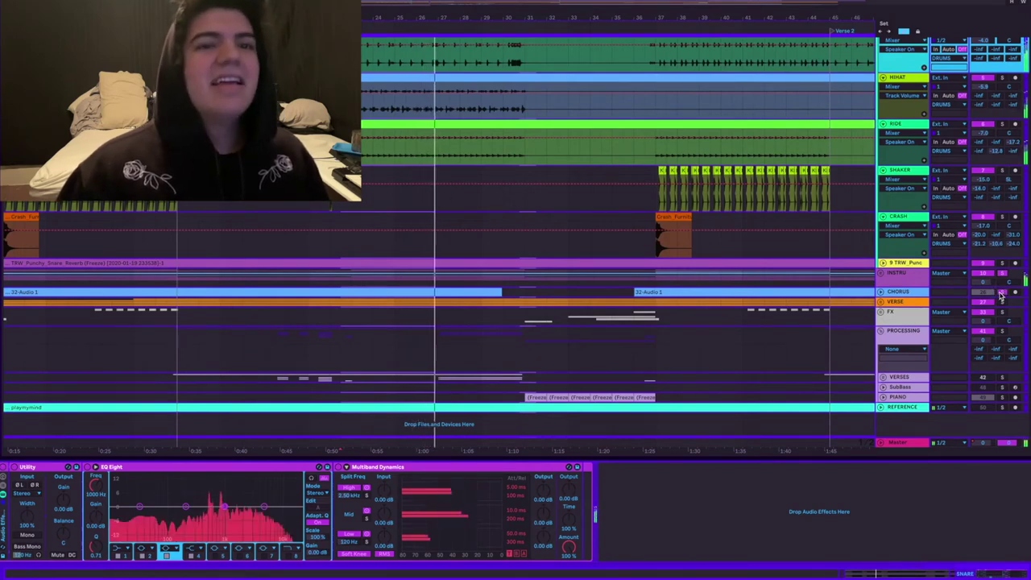
pyautogui.press('space')
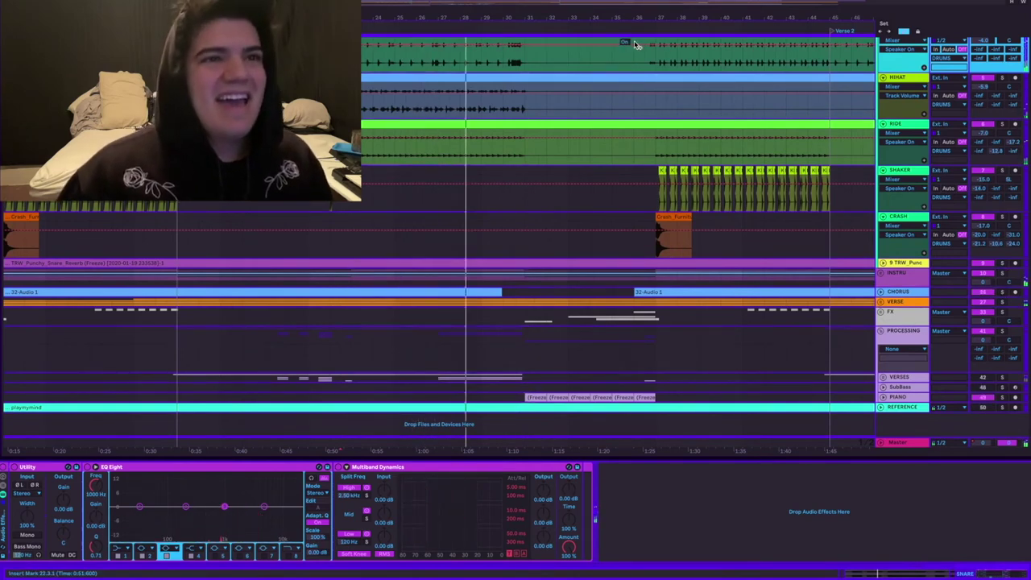
pyautogui.hscroll(3, 638, 45)
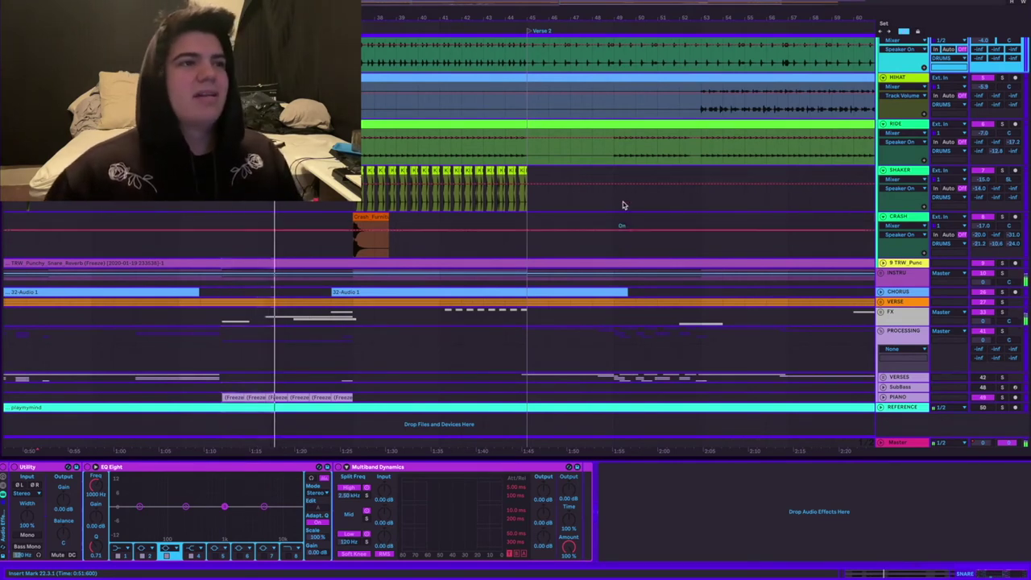
pyautogui.press('space')
pyautogui.press('space')
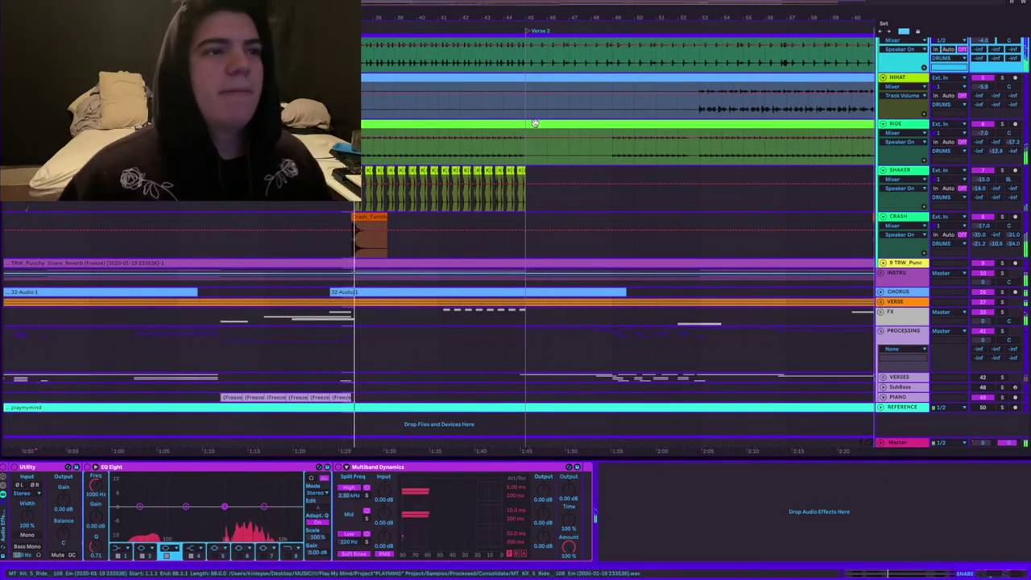
pyautogui.press('space')
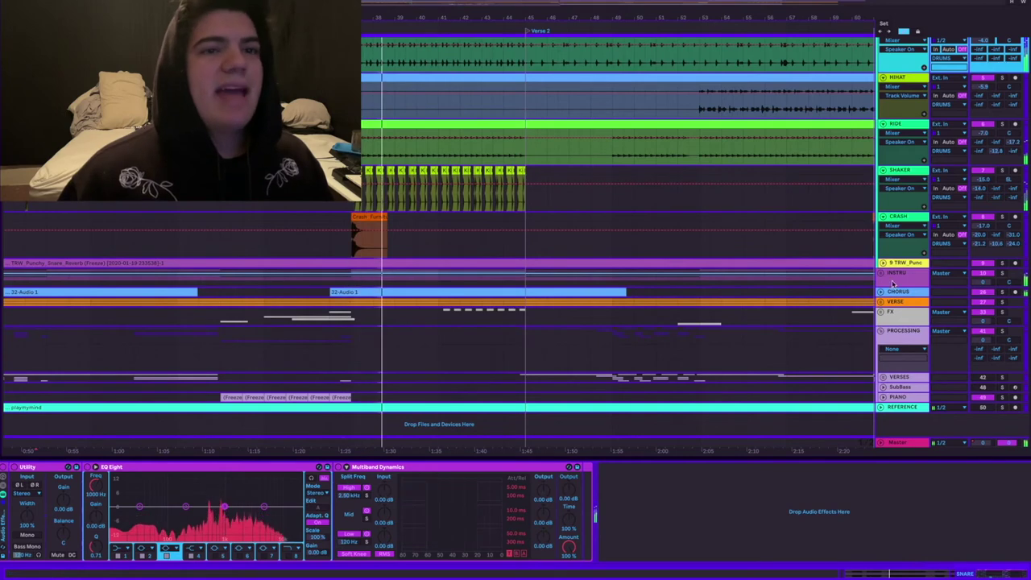
# - Expand the INSTRU group and audition the short V2 vocal clip at bar 48 in Verse 2
pyautogui.click(882, 273)
pyautogui.scroll(-5, 881, 274)
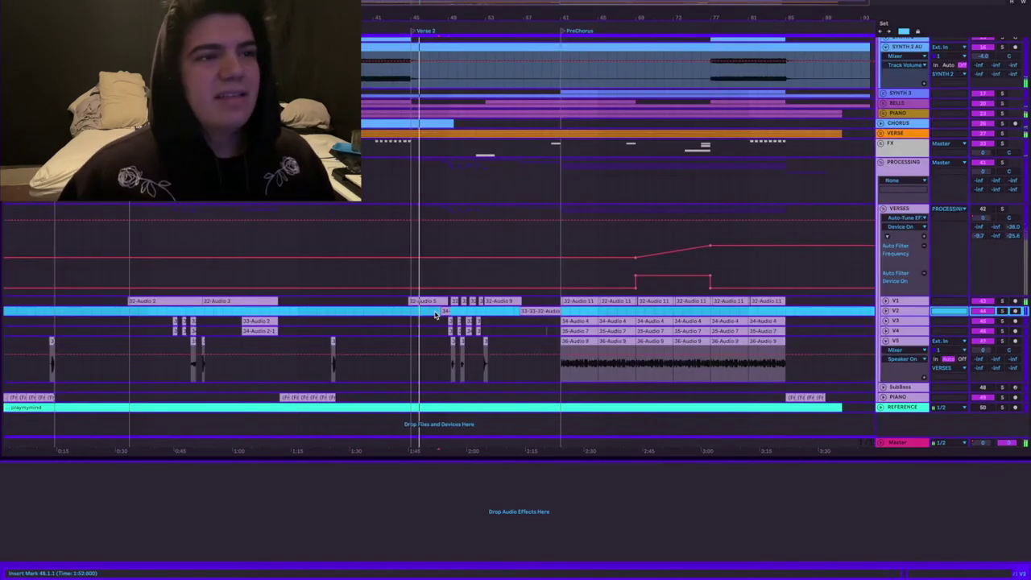
pyautogui.click(436, 314)
pyautogui.click(442, 311)
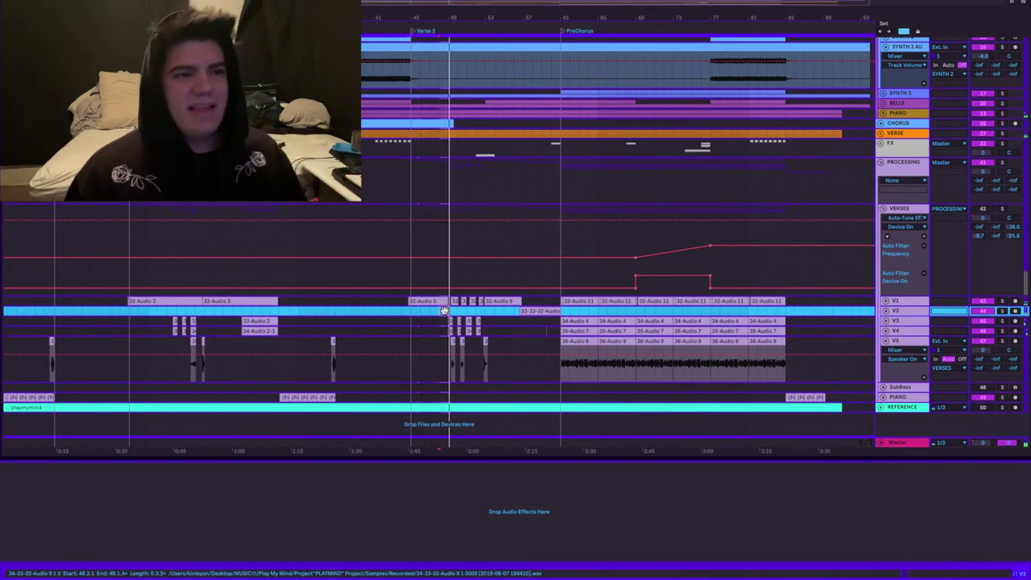
pyautogui.press('space')
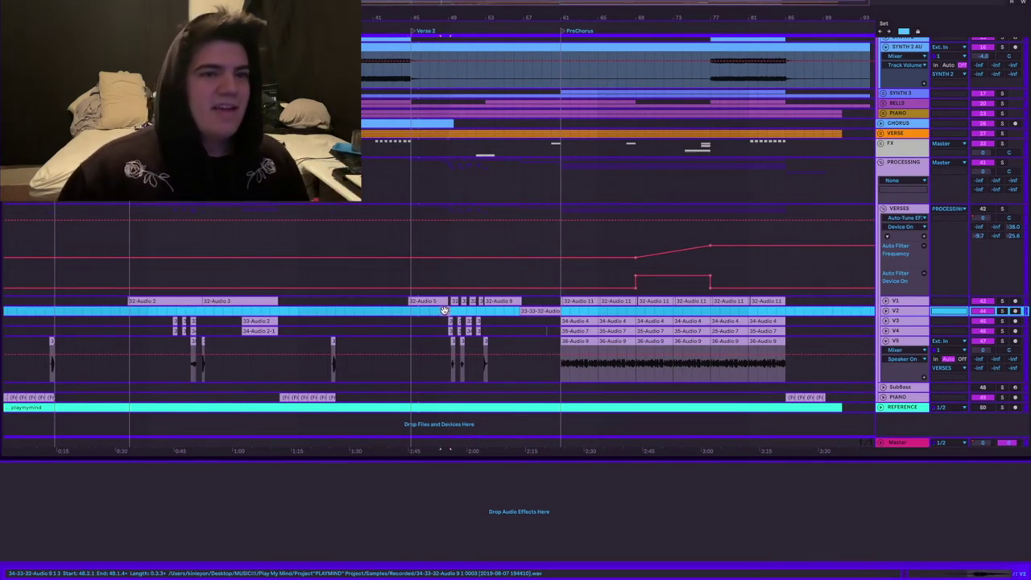
# - Unfold the V2, V3 and V4 vocal tracks in the VERSES group
pyautogui.click(886, 311)
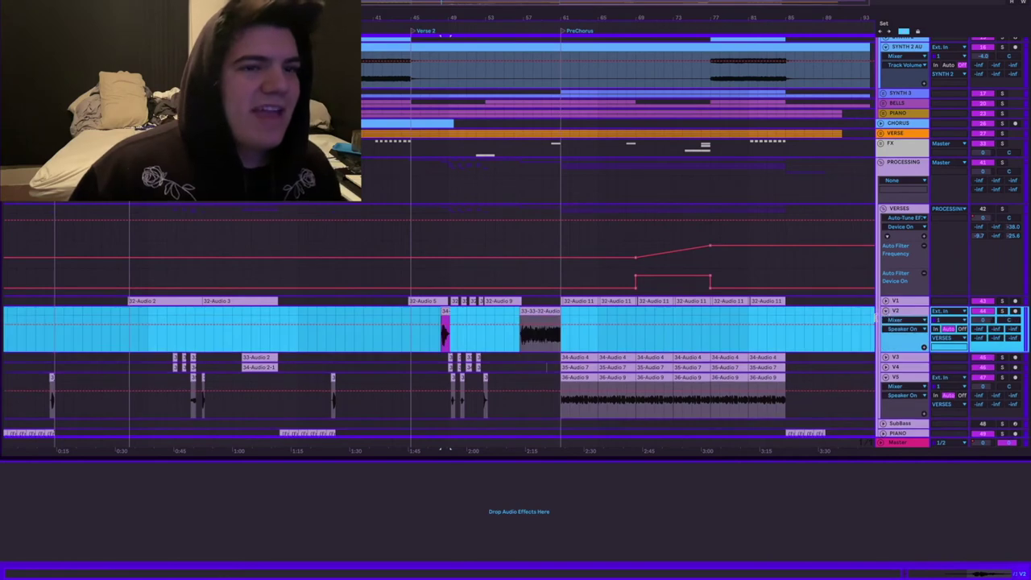
pyautogui.click(886, 320)
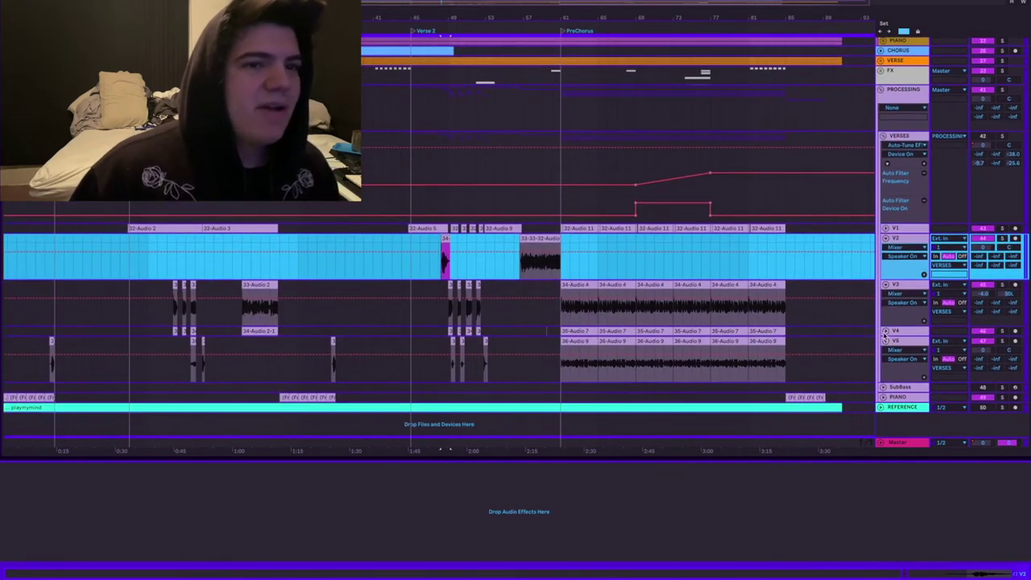
pyautogui.click(885, 331)
# - Replay the Verse 2 vocals around bars 49 to 51 to audition the stacked V1 to V5 layers
pyautogui.click(488, 140)
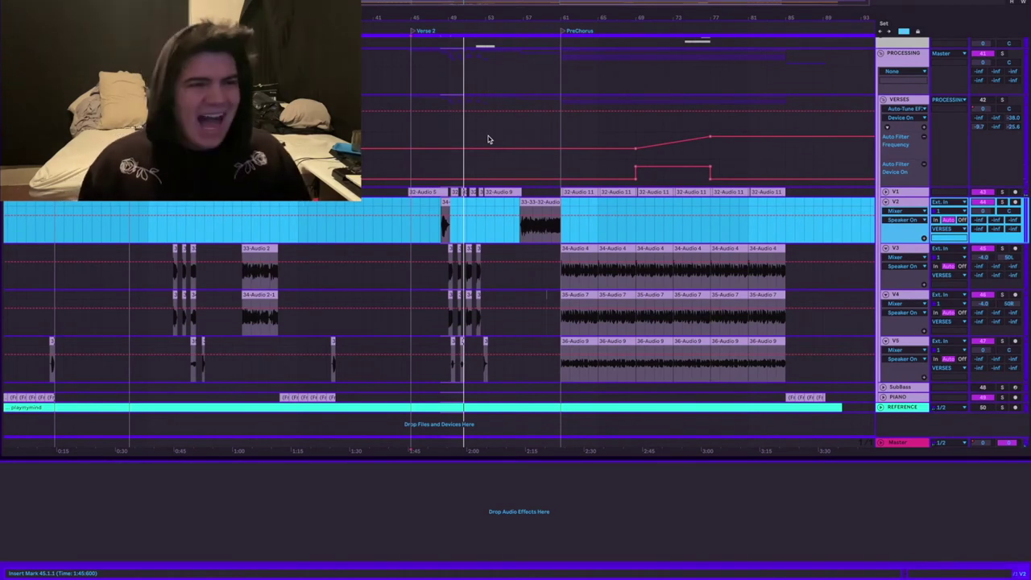
pyautogui.hscroll(-1, 481, 69)
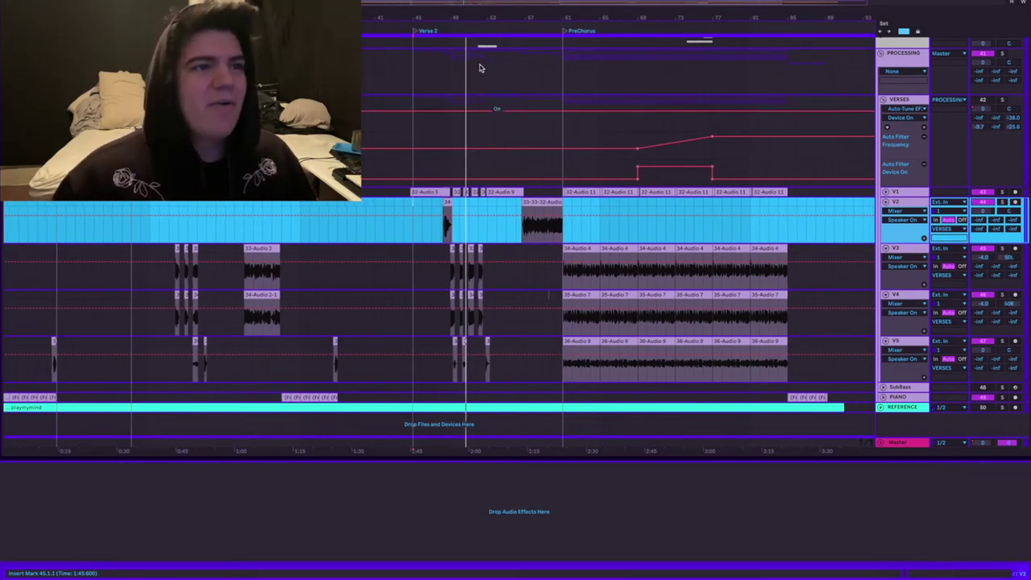
pyautogui.click(452, 24)
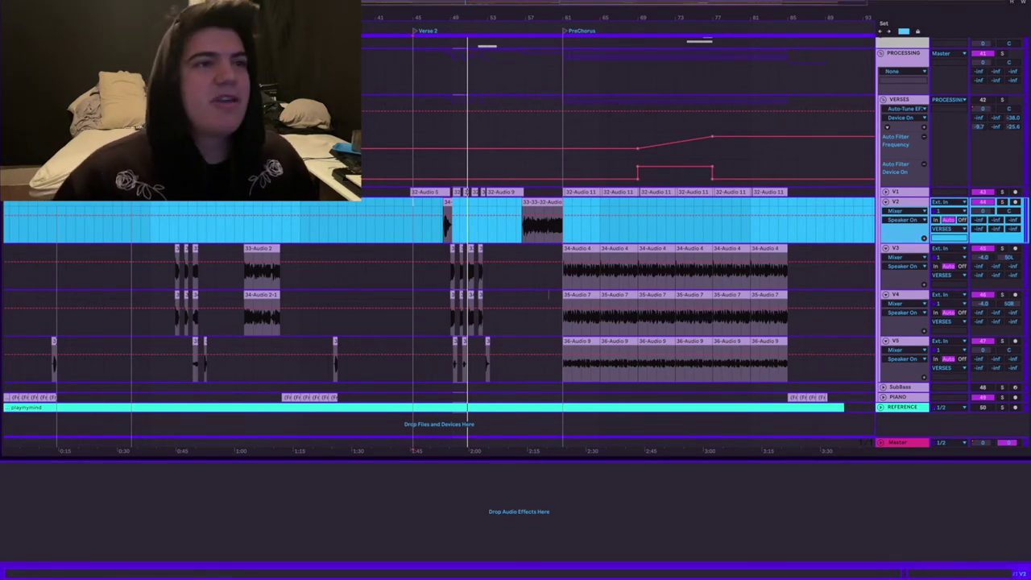
pyautogui.click(462, 26)
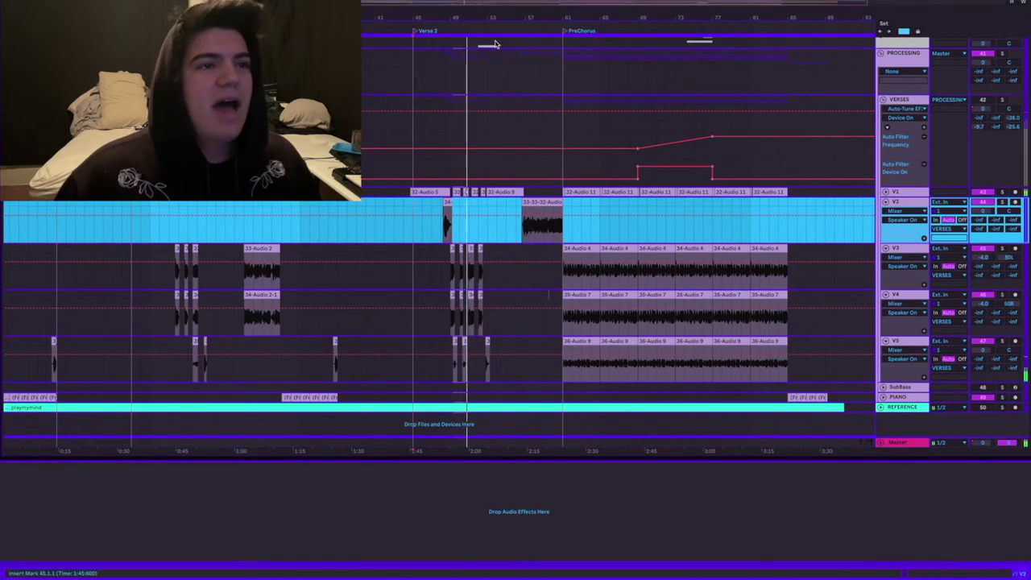
pyautogui.scroll(1, 501, 47)
pyautogui.hscroll(1, 501, 47)
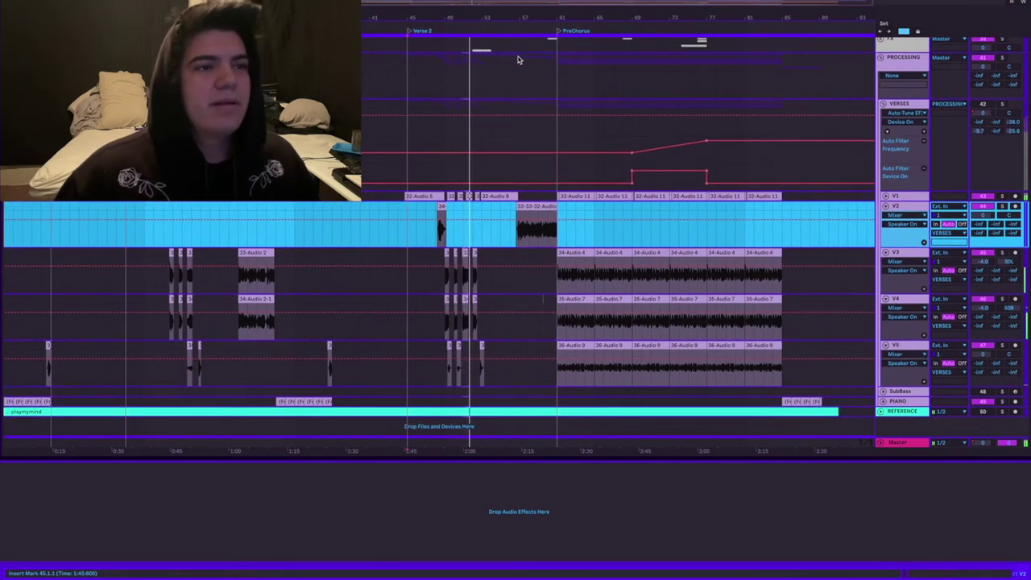
pyautogui.press('space')
pyautogui.click(468, 27)
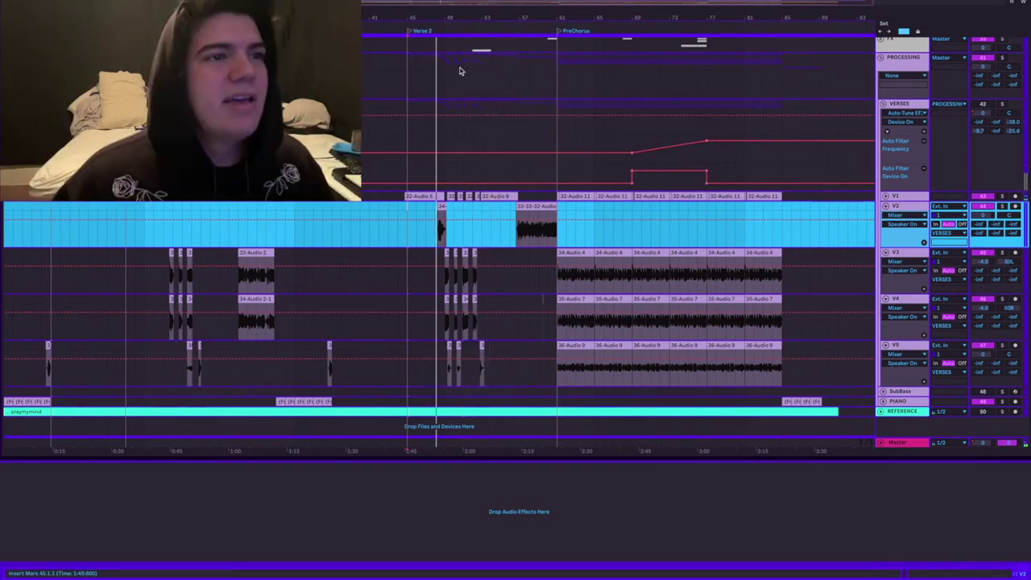
# - Expand the FX group and fold its tracks from REVCYMBAL through CensorBleep
pyautogui.scroll(3, 464, 73)
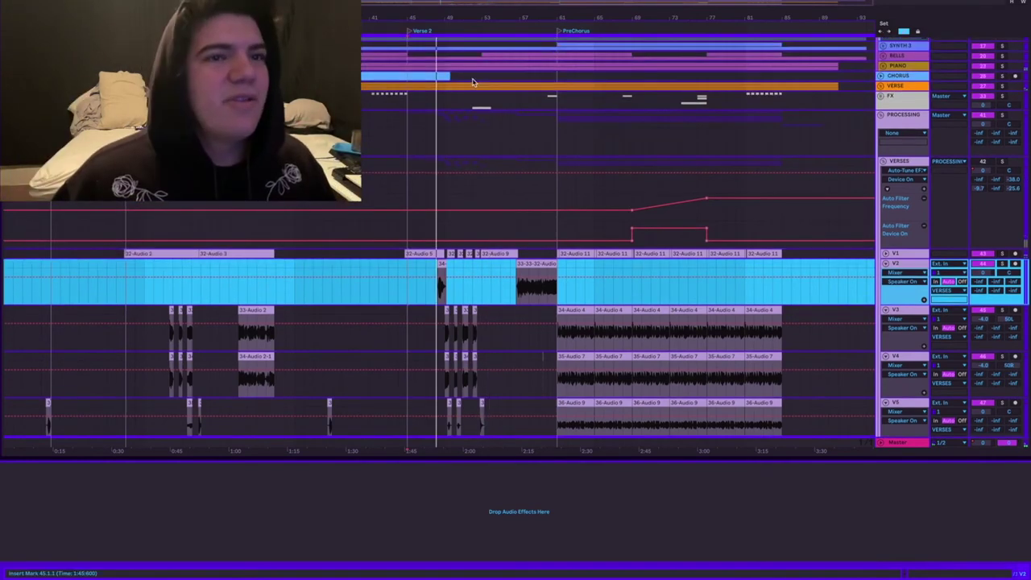
pyautogui.click(881, 96)
pyautogui.scroll(-6, 490, 290)
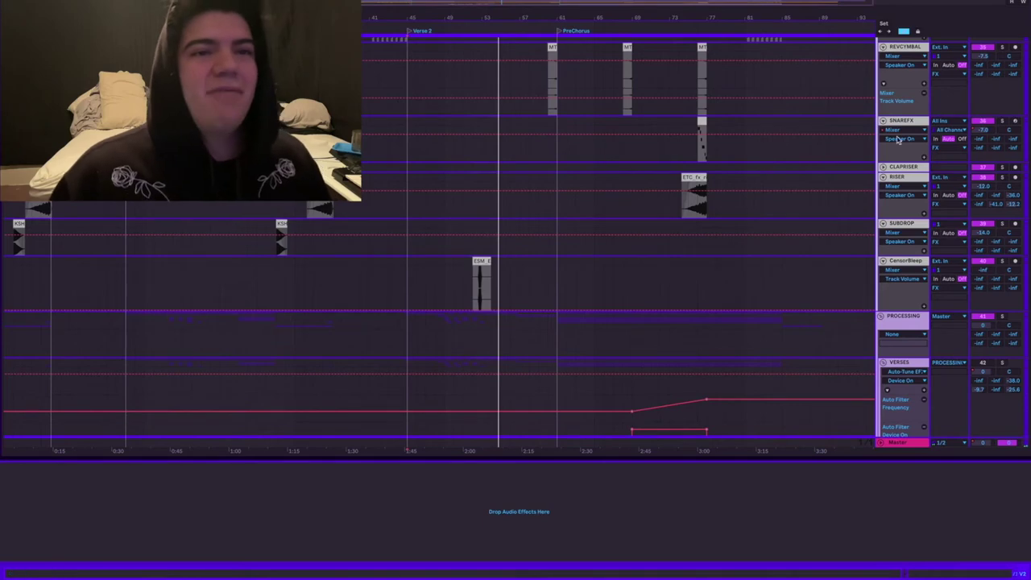
pyautogui.click(883, 168)
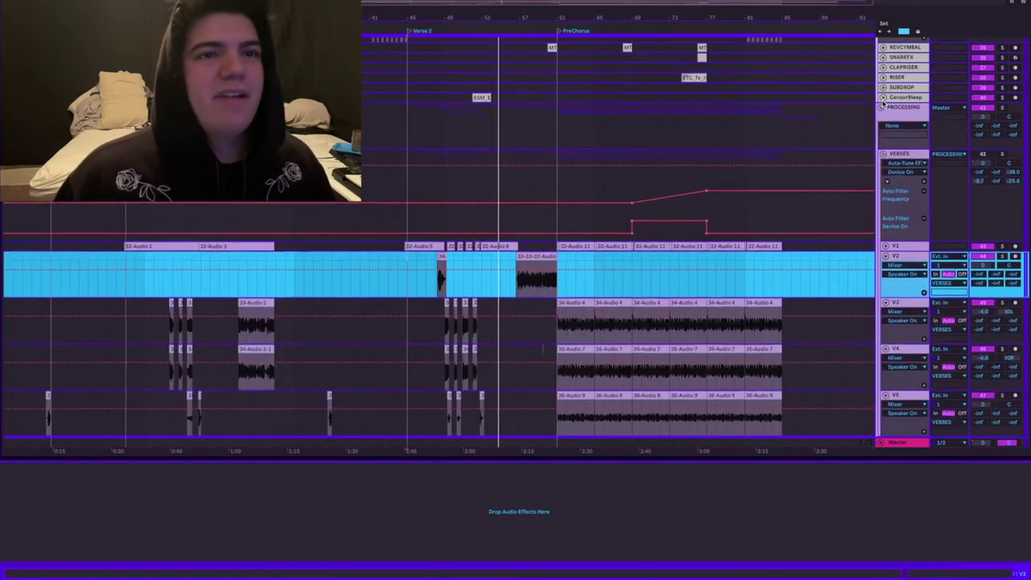
# - Collapse the PROCESSING group and the FX group
pyautogui.scroll(3, 881, 152)
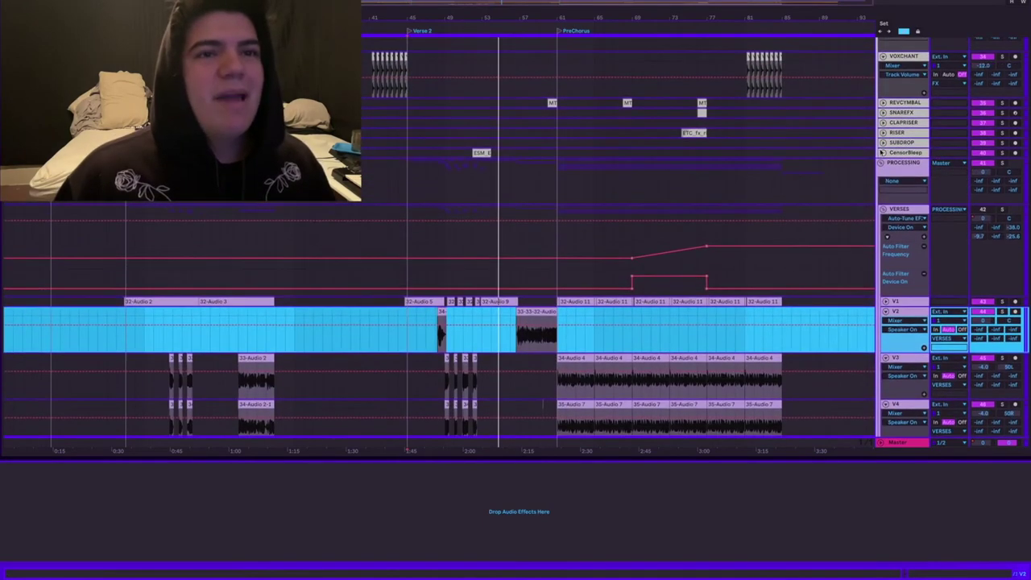
pyautogui.click(881, 163)
pyautogui.scroll(3, 879, 105)
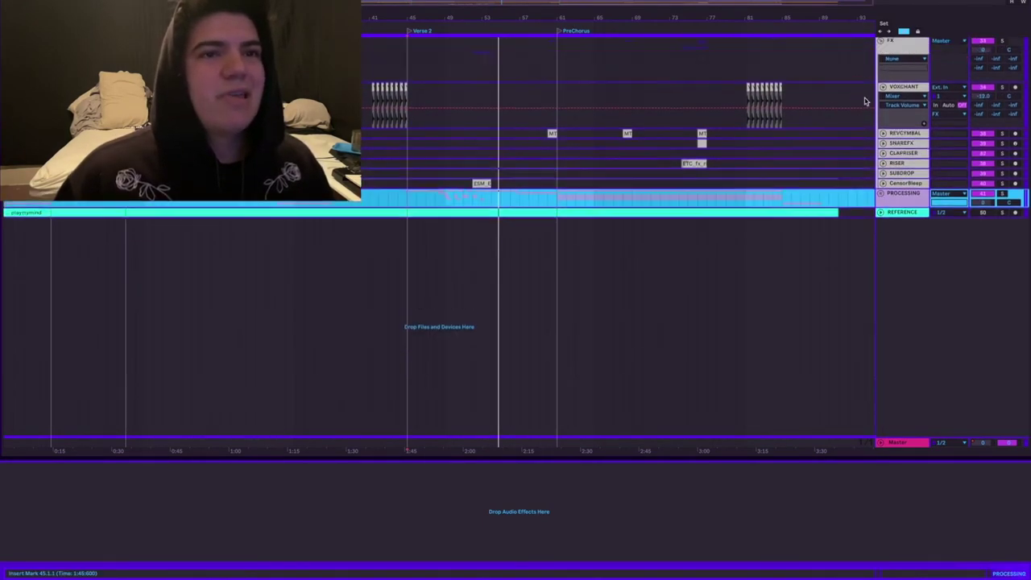
pyautogui.click(882, 89)
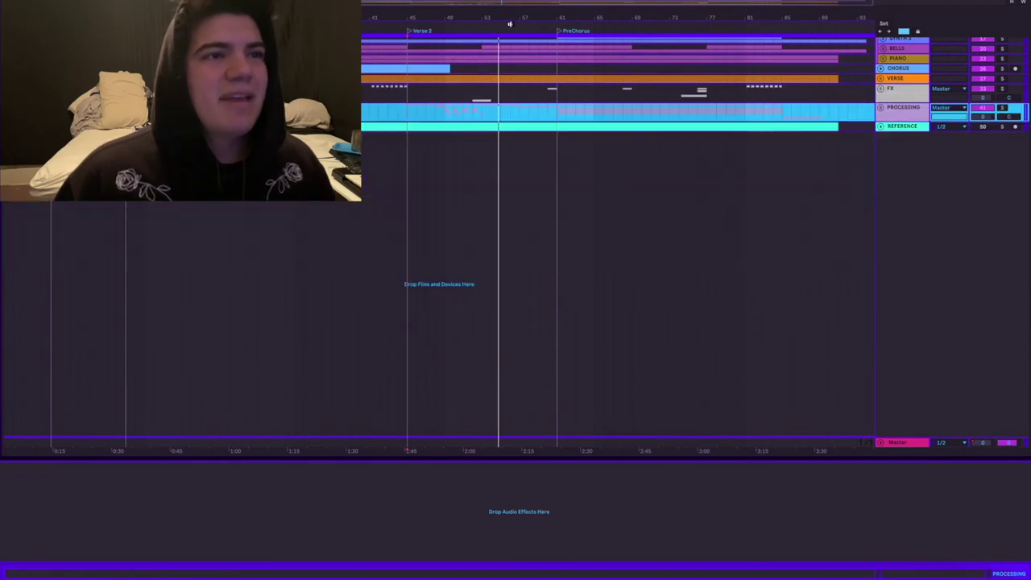
# - Play the PreChorus vocals, set the insert mark at bar 61 in the VOX3 track and return to the synth tracks
pyautogui.click(537, 26)
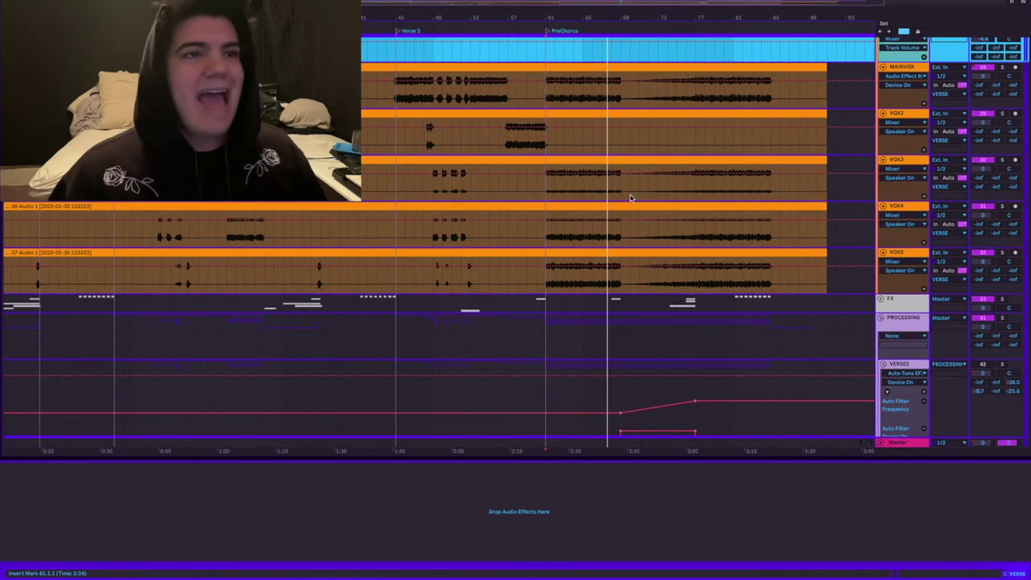
pyautogui.click(545, 187)
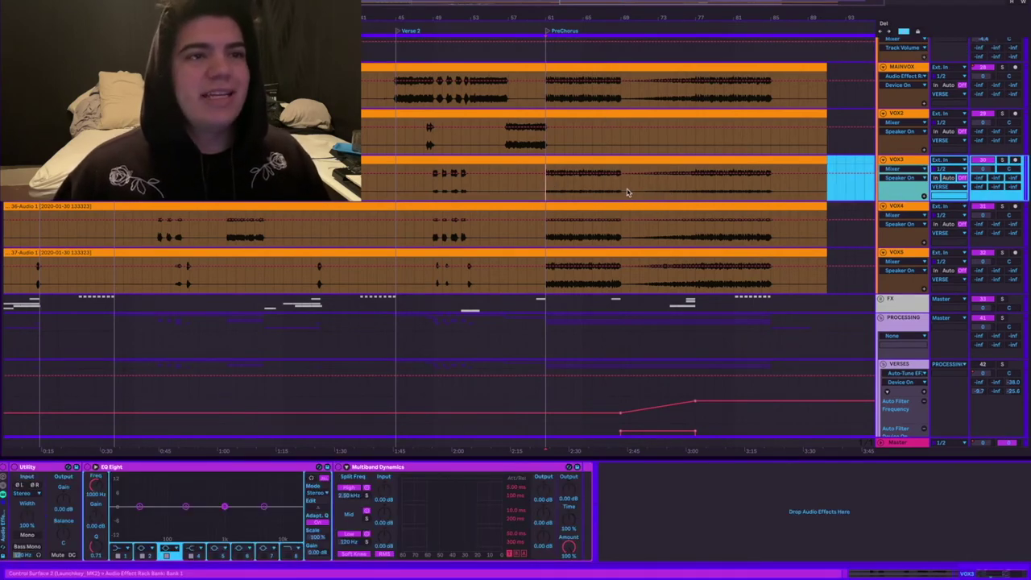
pyautogui.scroll(5, 625, 191)
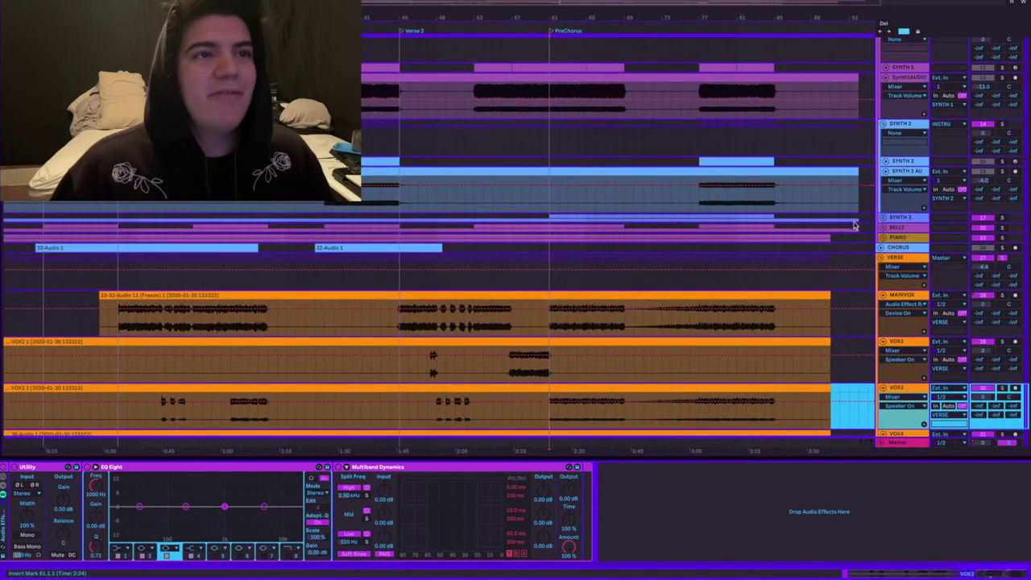
# - Play the PreChorus from bar 67 in the CHORUS track and review the VERSES Auto Filter automation and the V1 to V5 clips
pyautogui.click(540, 46)
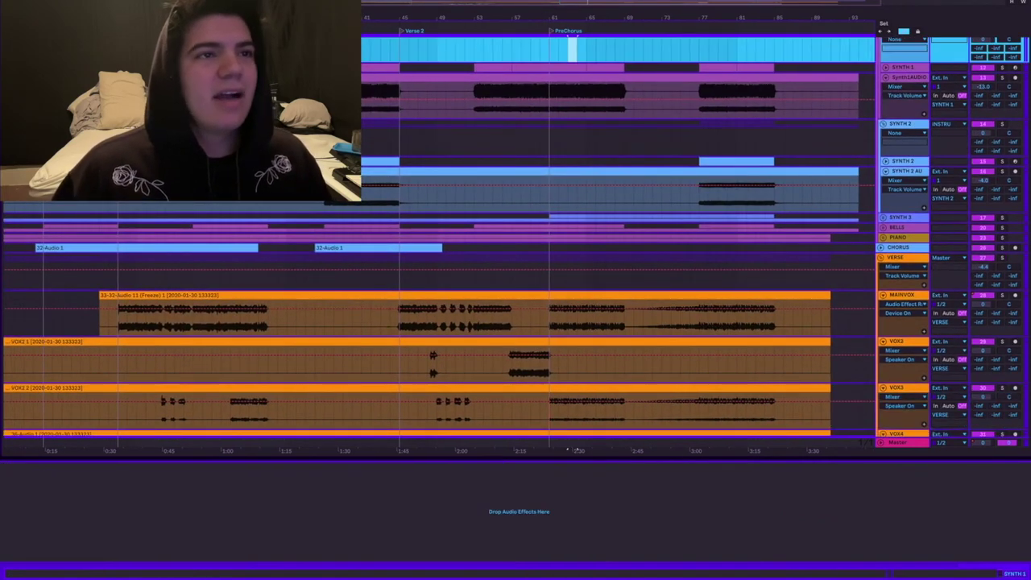
pyautogui.click(603, 245)
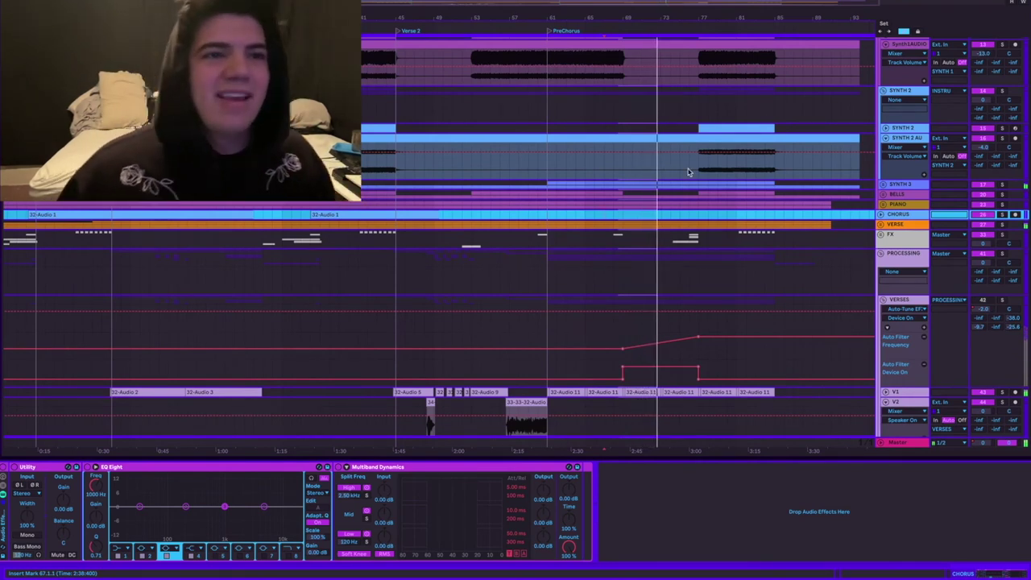
pyautogui.scroll(-8, 689, 172)
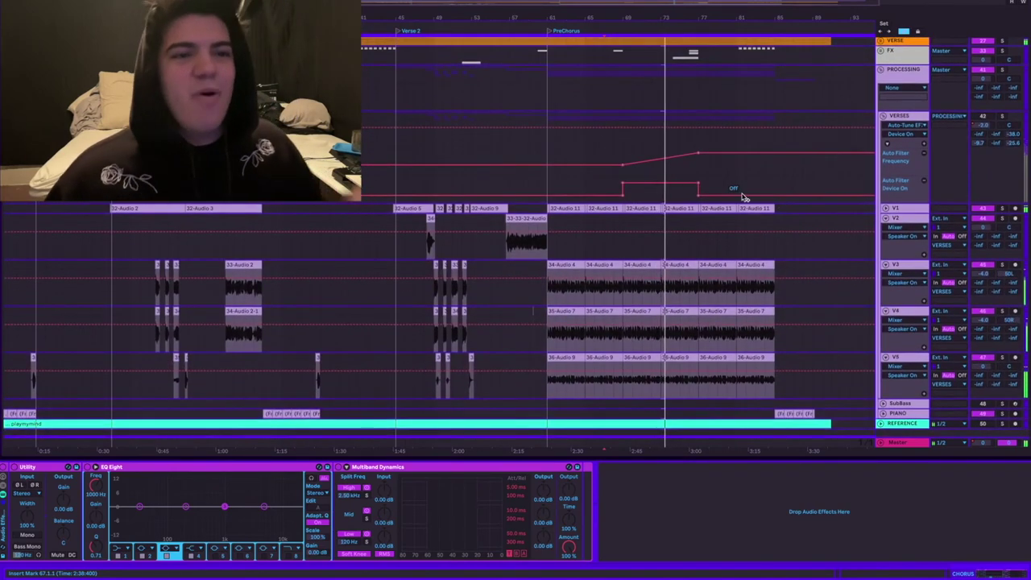
pyautogui.scroll(8, 747, 195)
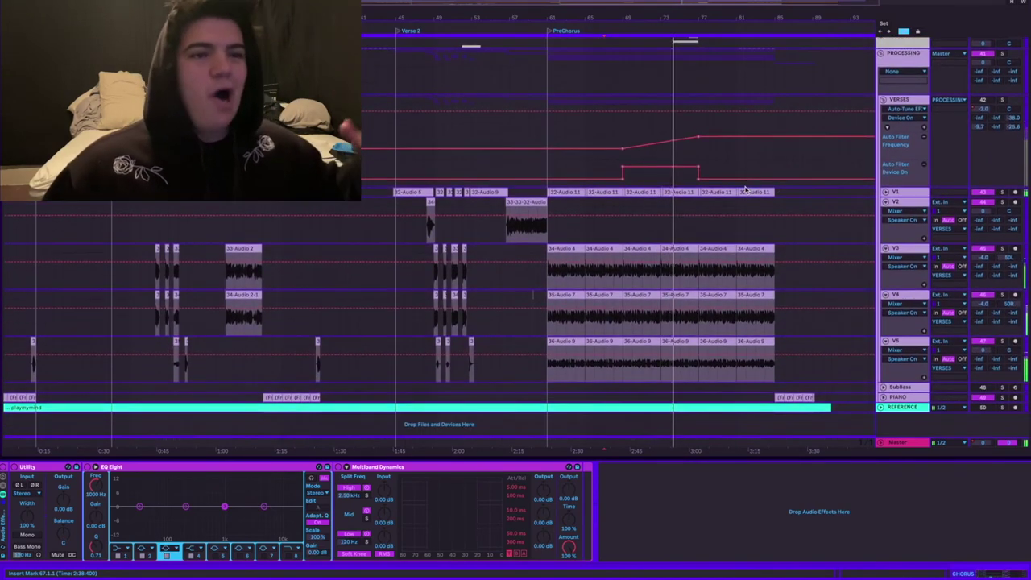
pyautogui.scroll(3, 753, 191)
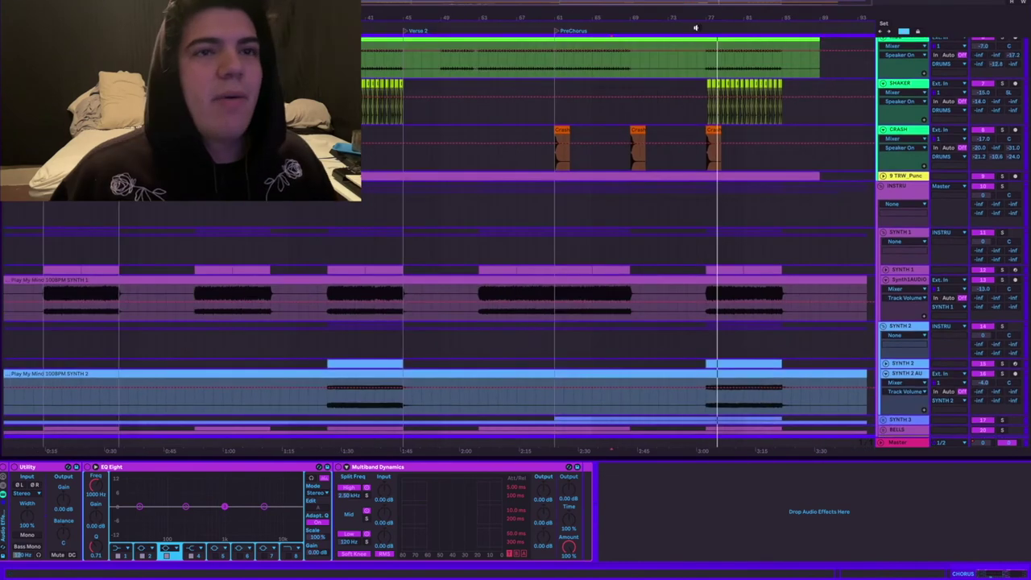
# - Examine the KICK track's Auto Filter frequency, resonance and device-on automation between bars 73 and 77 during playback
pyautogui.scroll(10, 691, 57)
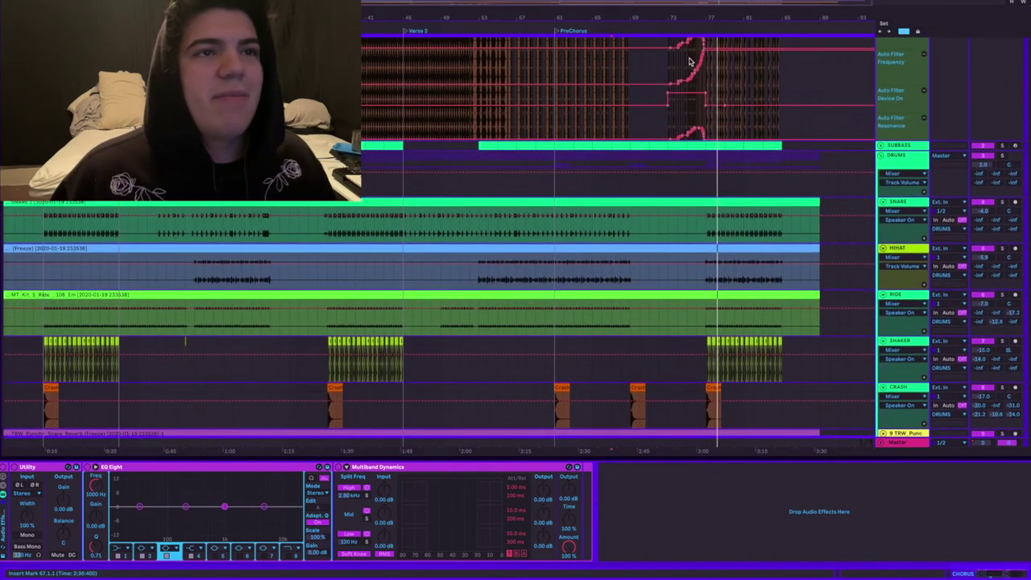
pyautogui.scroll(1, 686, 66)
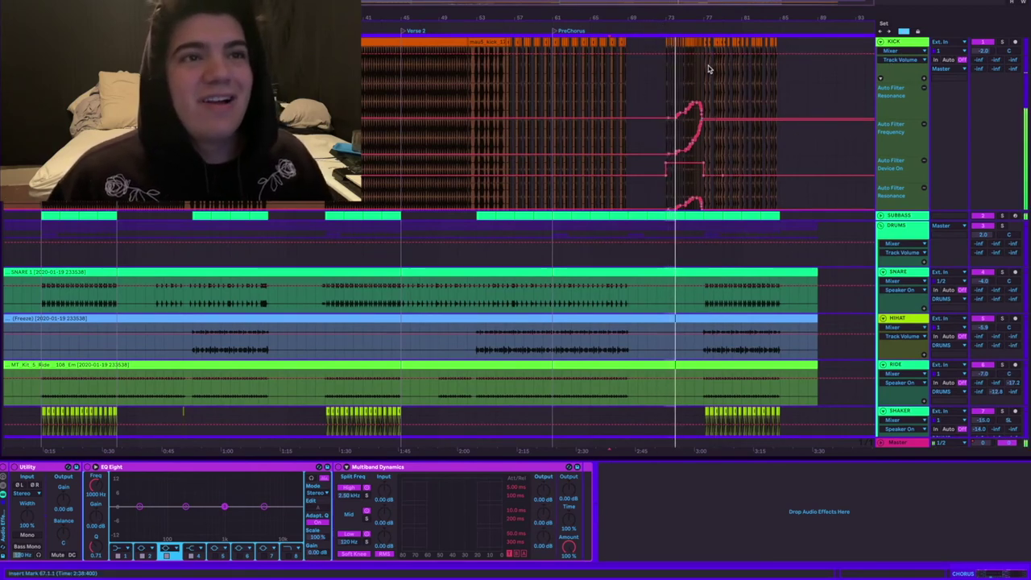
pyautogui.hscroll(1, 710, 49)
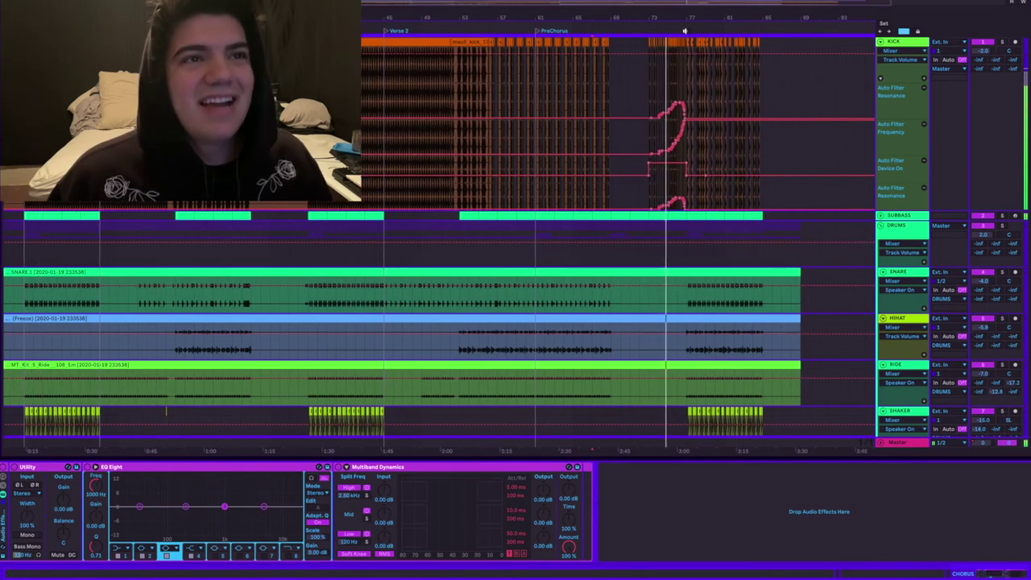
pyautogui.moveTo(689, 17); pyautogui.dragTo(689, 59)
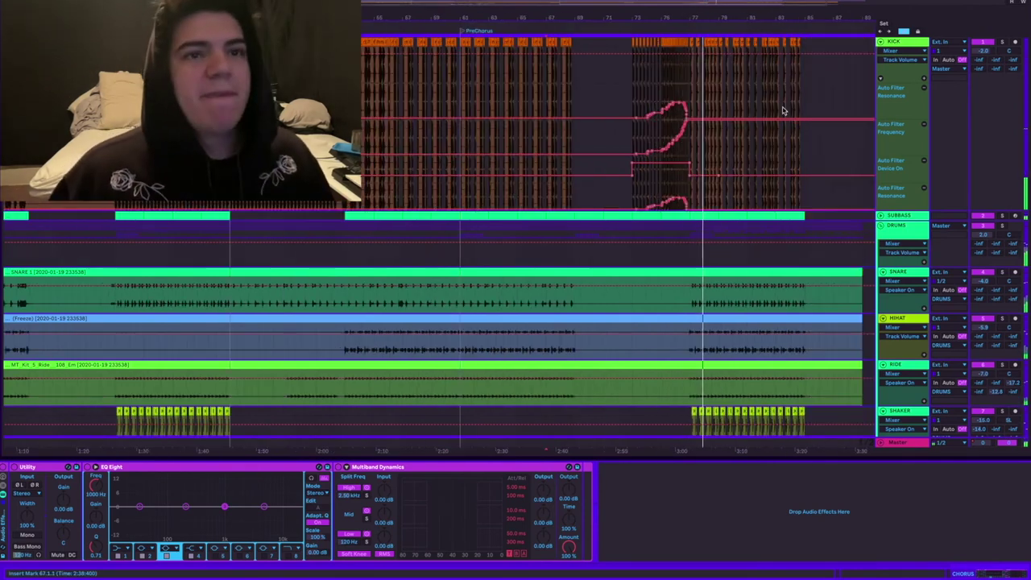
# - Audition the punchy snare reverb track in solo, release the solo and play all tracks from bar 77
pyautogui.scroll(-6, 869, 110)
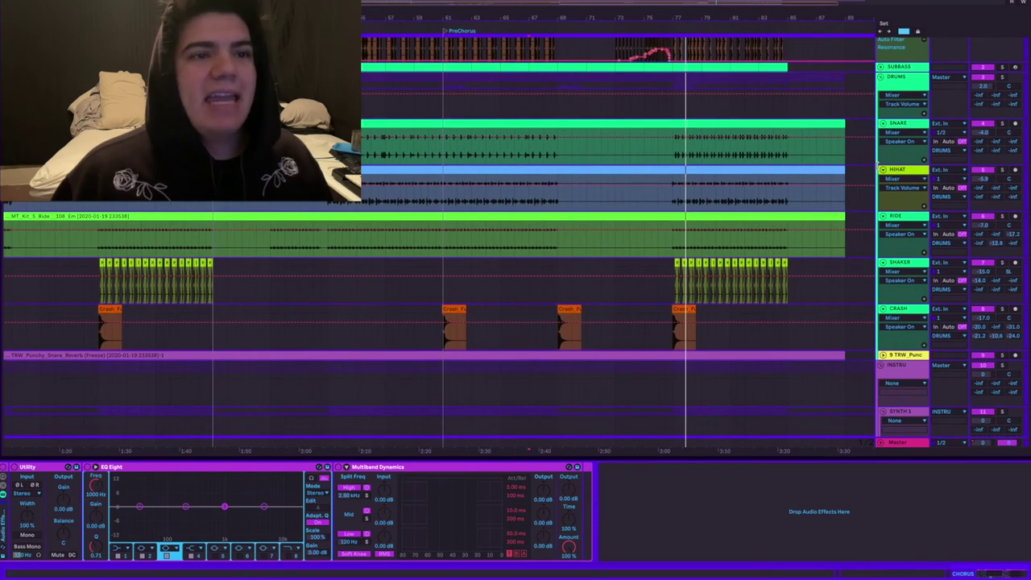
pyautogui.scroll(-5, 878, 164)
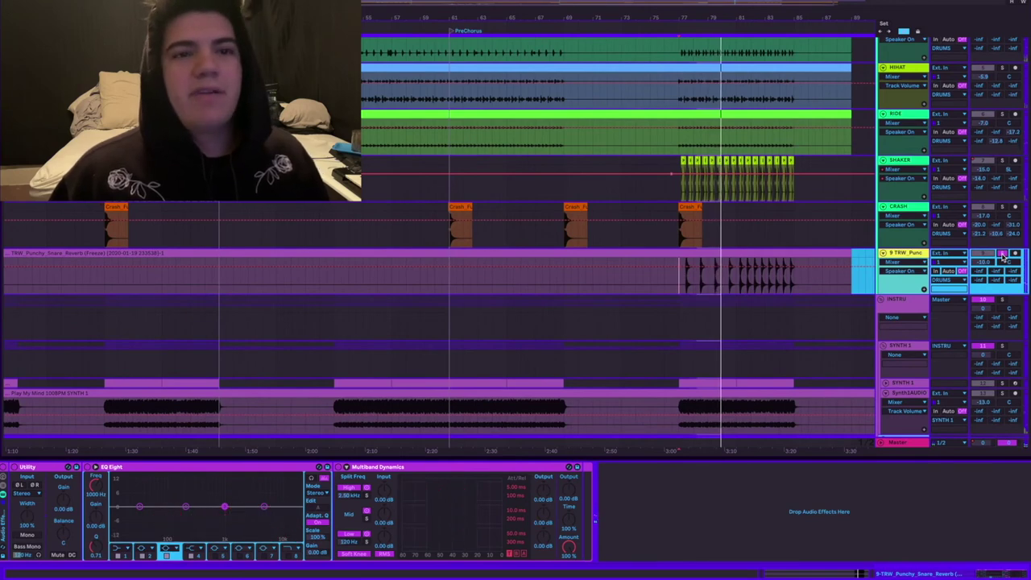
pyautogui.click(1002, 255)
pyautogui.scroll(-1, 783, 270)
pyautogui.click(670, 275)
pyautogui.hscroll(-1, 675, 276)
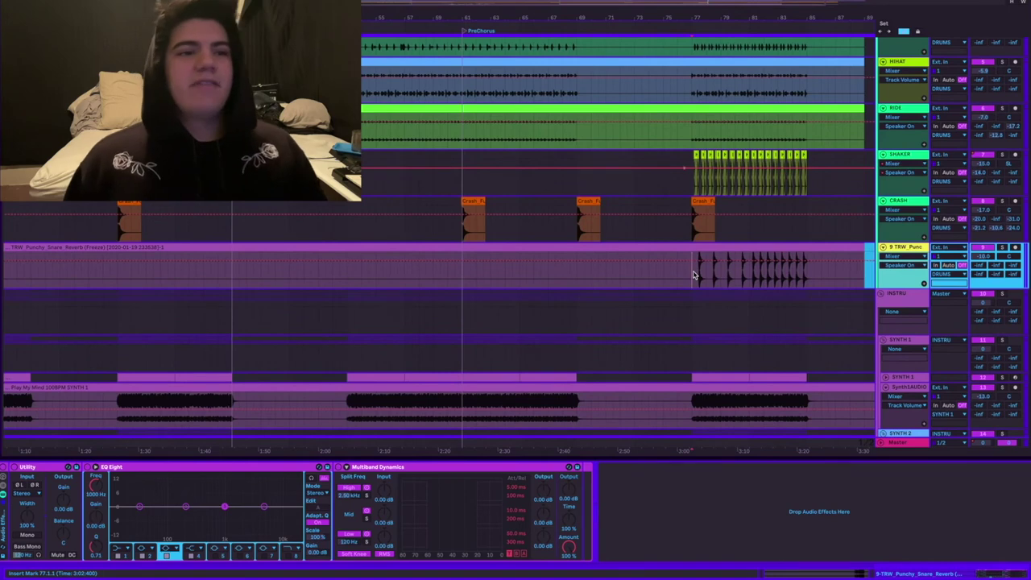
pyautogui.press('space')
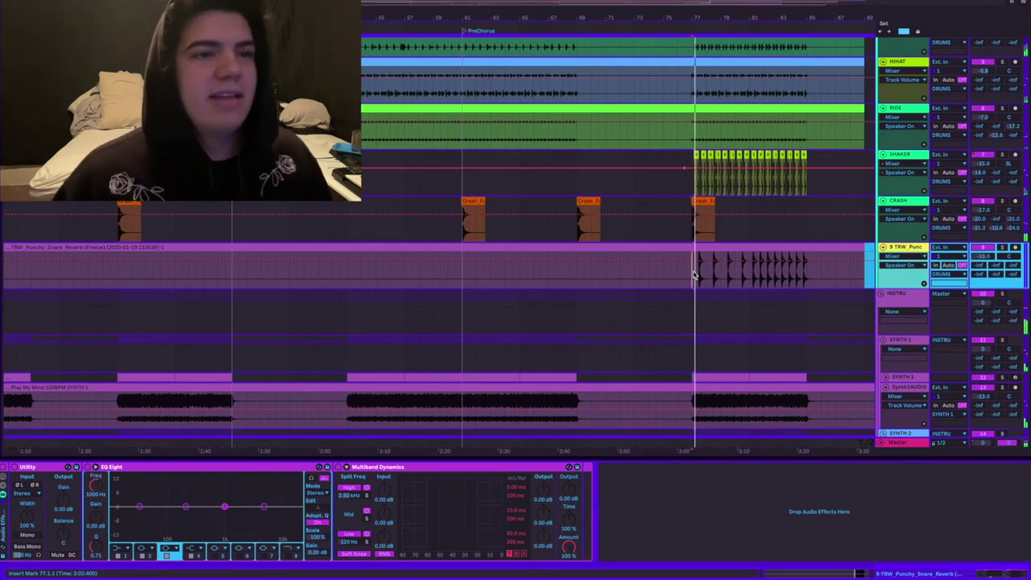
pyautogui.press('space')
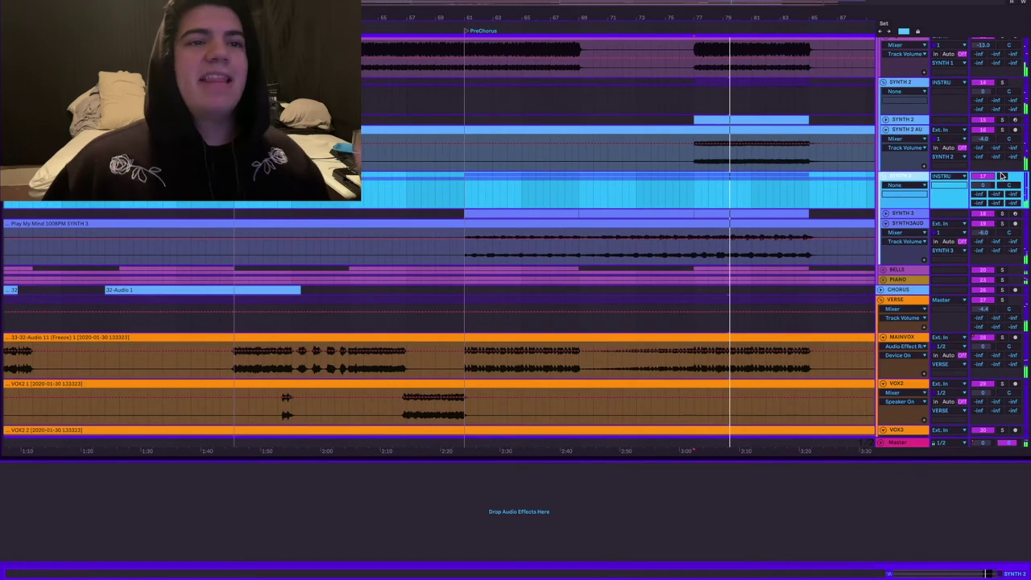
# - Solo the SYNTH 3 group and play it from bar 77
pyautogui.scroll(1, 1003, 176)
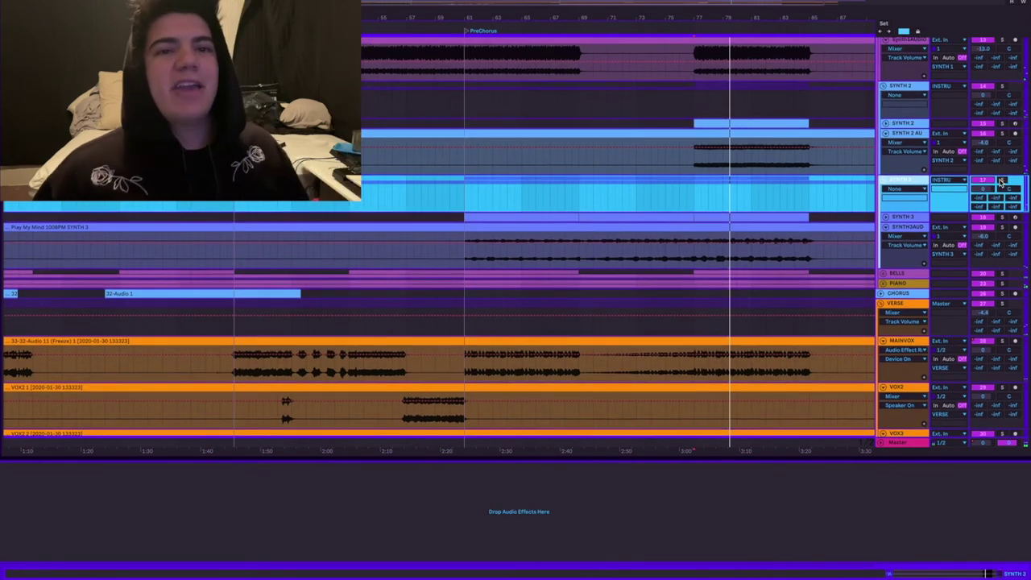
pyautogui.click(1003, 176)
pyautogui.press('space')
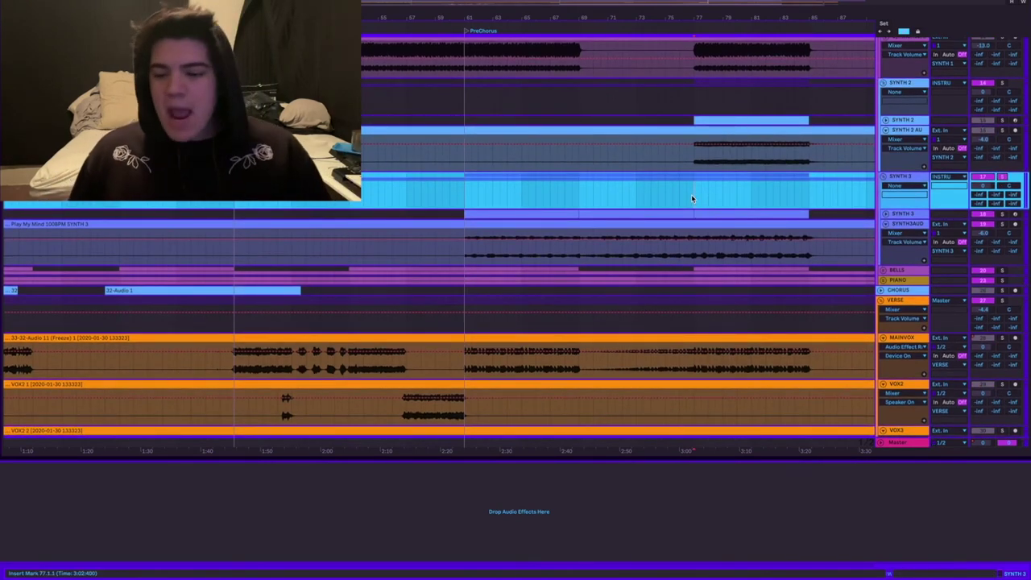
pyautogui.press('space')
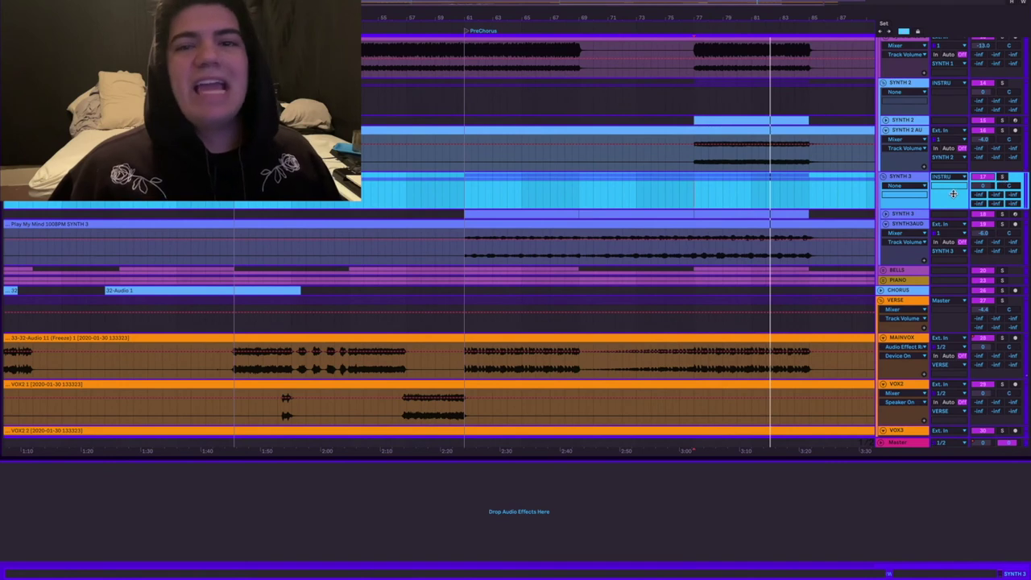
# - Replay the full mix from bar 77 through the end of the PreChorus, reviewing the drum and synth tracks, and stop playback
pyautogui.click(690, 31)
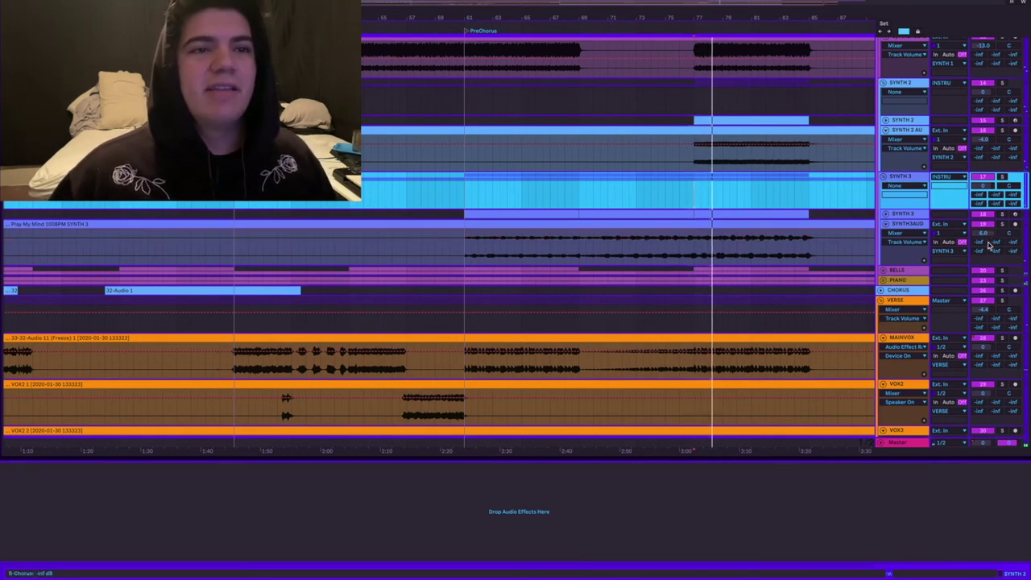
pyautogui.press('space')
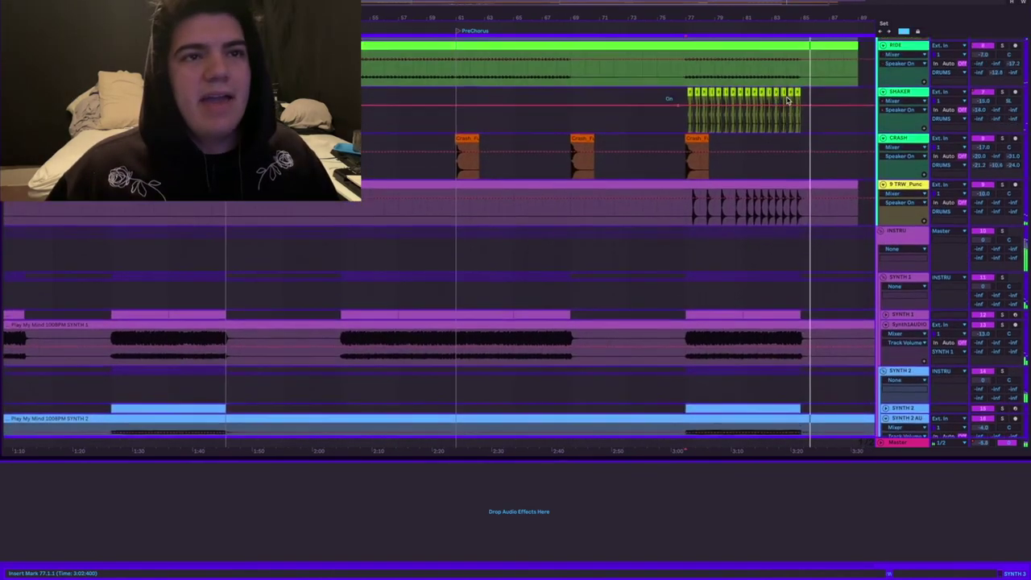
pyautogui.scroll(1, 788, 99)
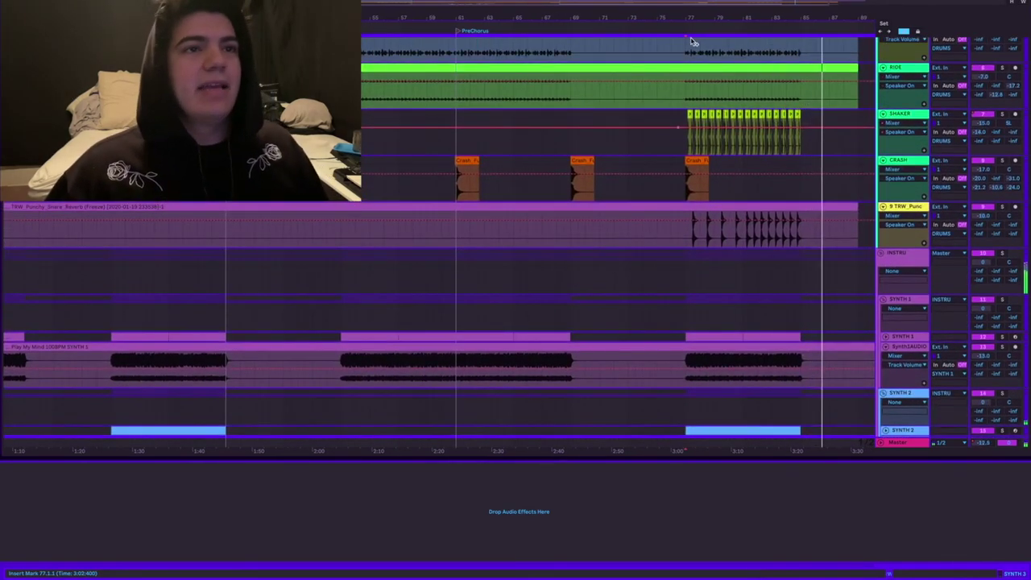
pyautogui.moveTo(669, 22); pyautogui.dragTo(667, 6)
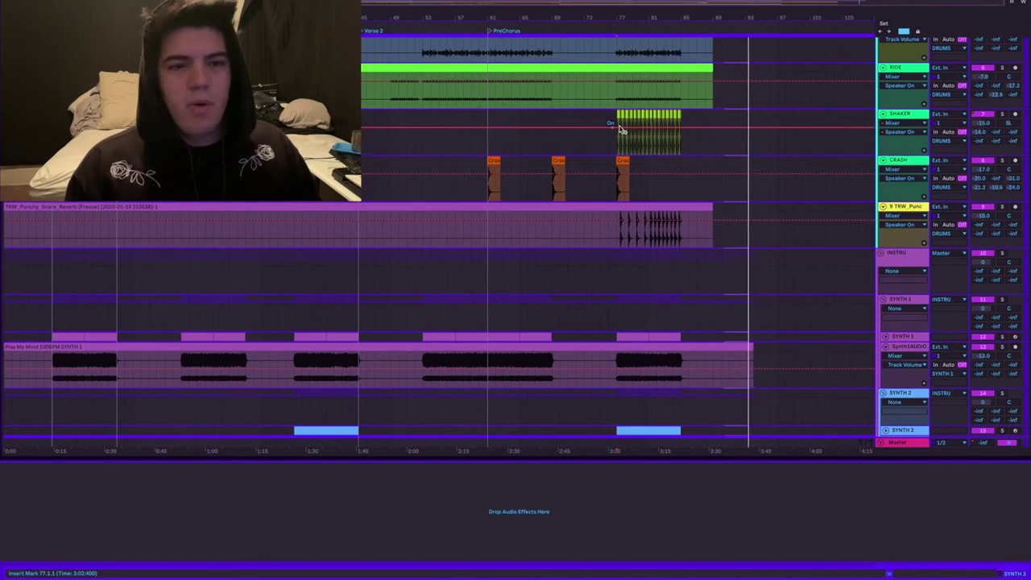
pyautogui.scroll(-1, 628, 84)
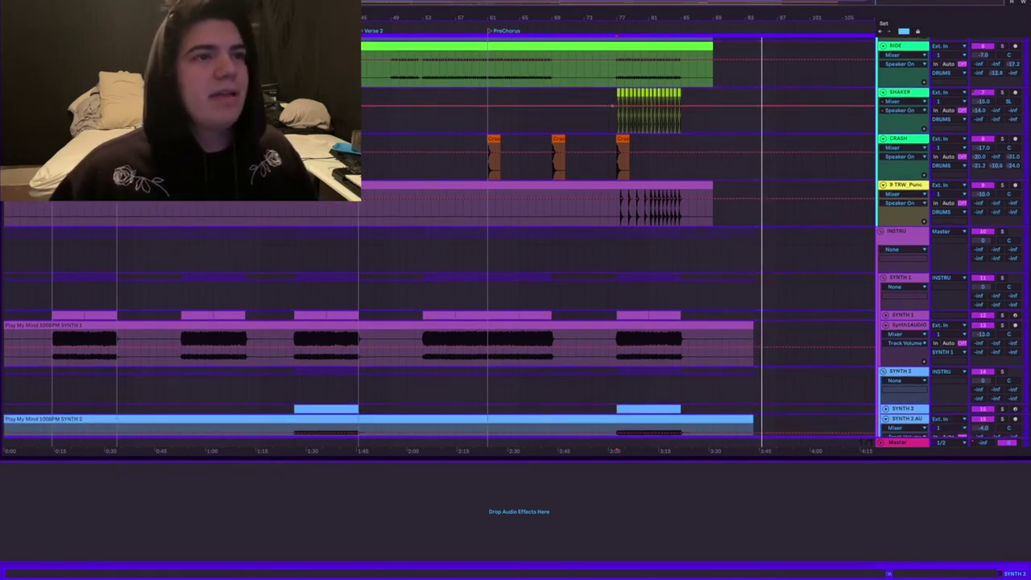
pyautogui.press('space')
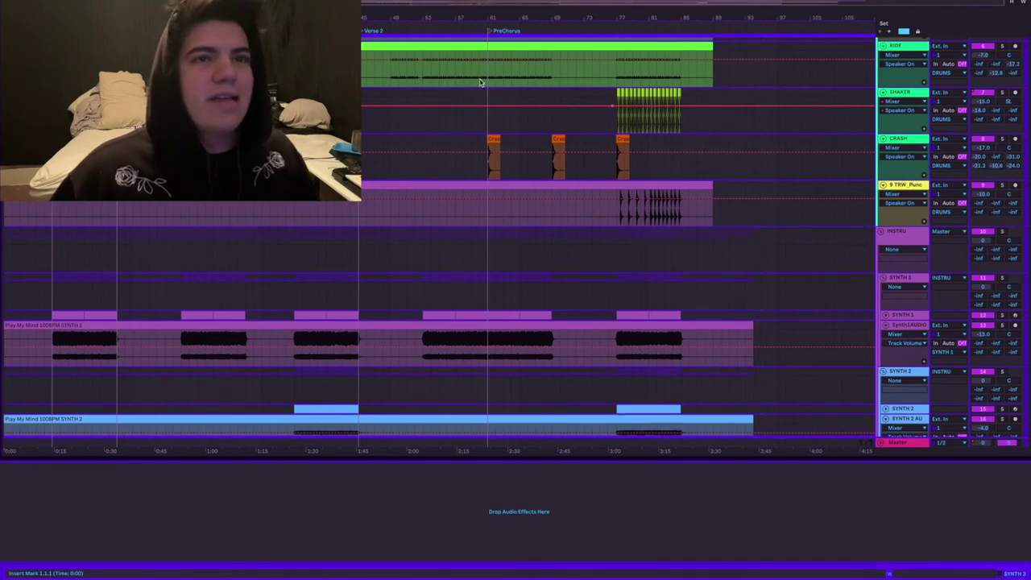
# - Unfold the CHORUS vocal track below the synth and piano tracks
pyautogui.scroll(-10, 481, 82)
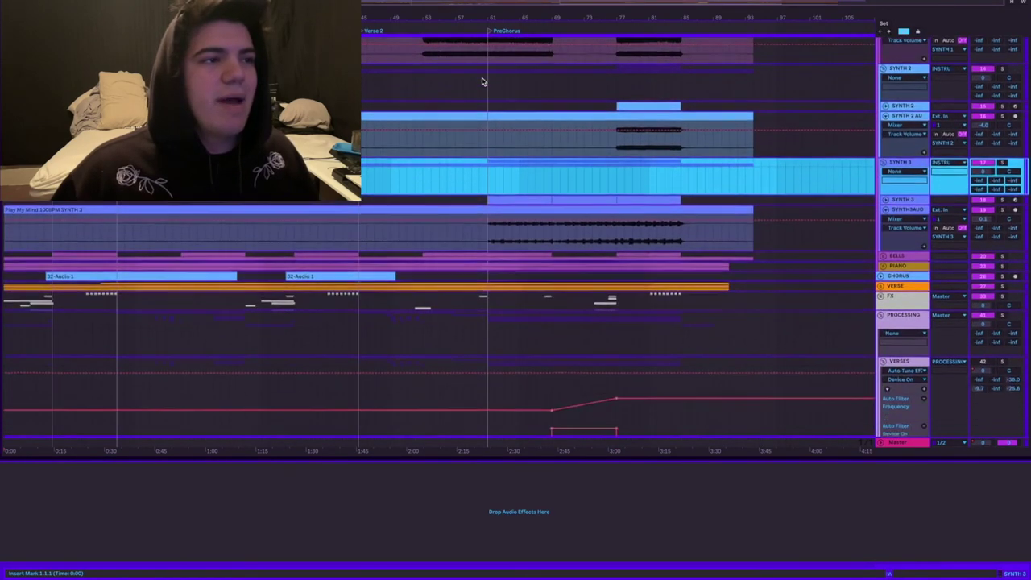
pyautogui.scroll(-1, 482, 81)
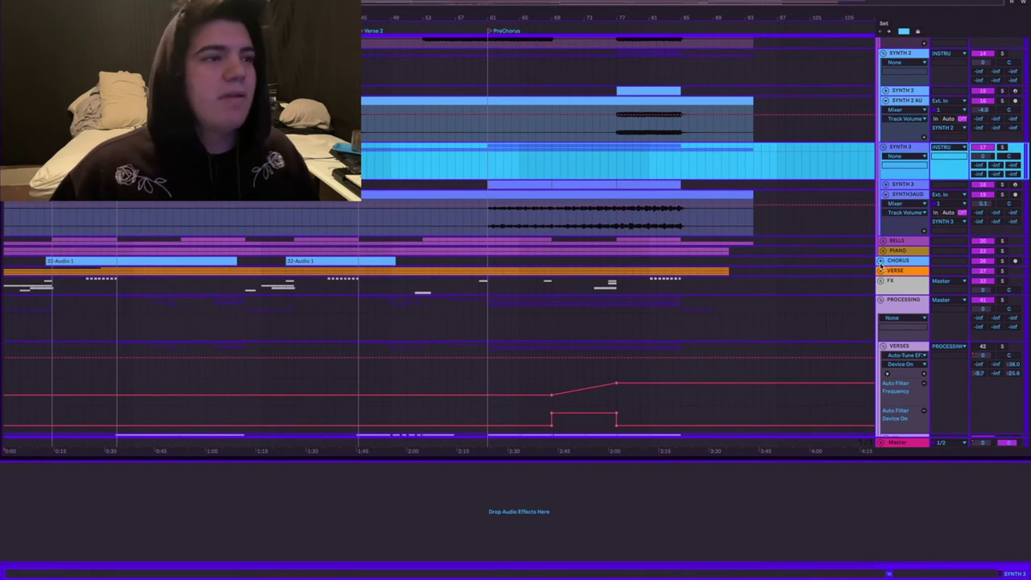
pyautogui.click(882, 261)
pyautogui.scroll(1, 69, 312)
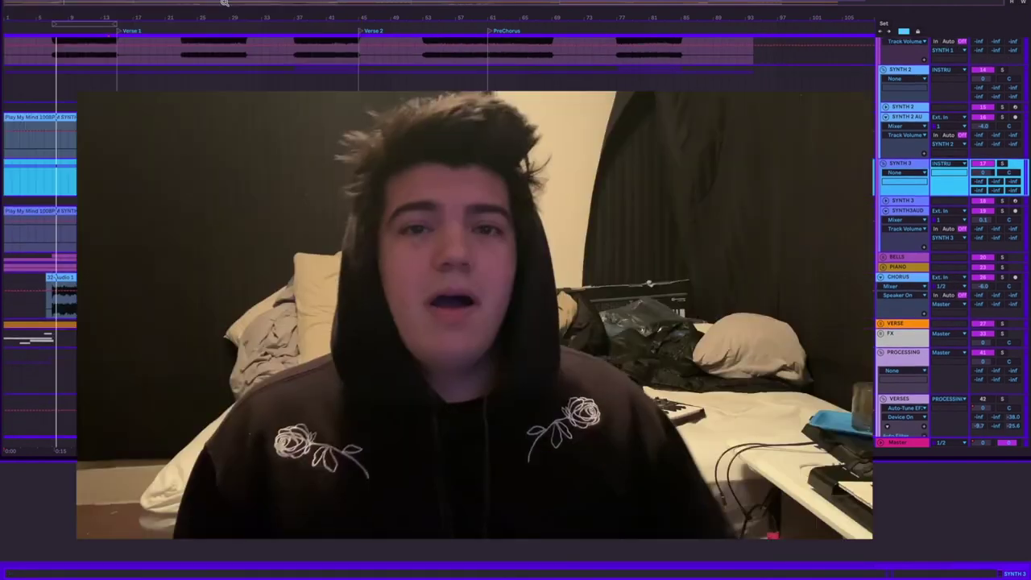